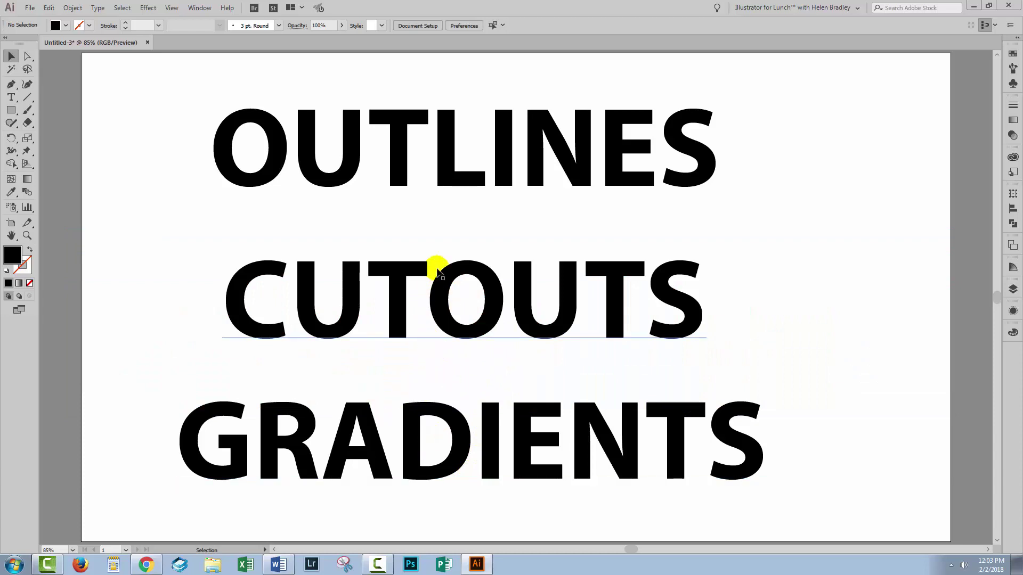
# Expand the OUTLINES text into outlined letter shapes with Object > Expand
pyautogui.click(552, 140)
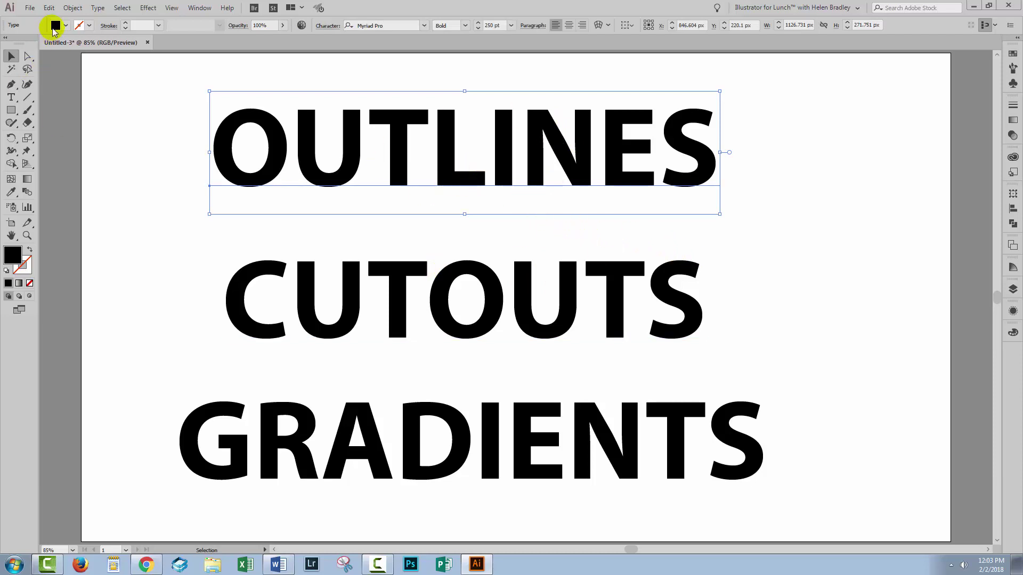
pyautogui.click(71, 8)
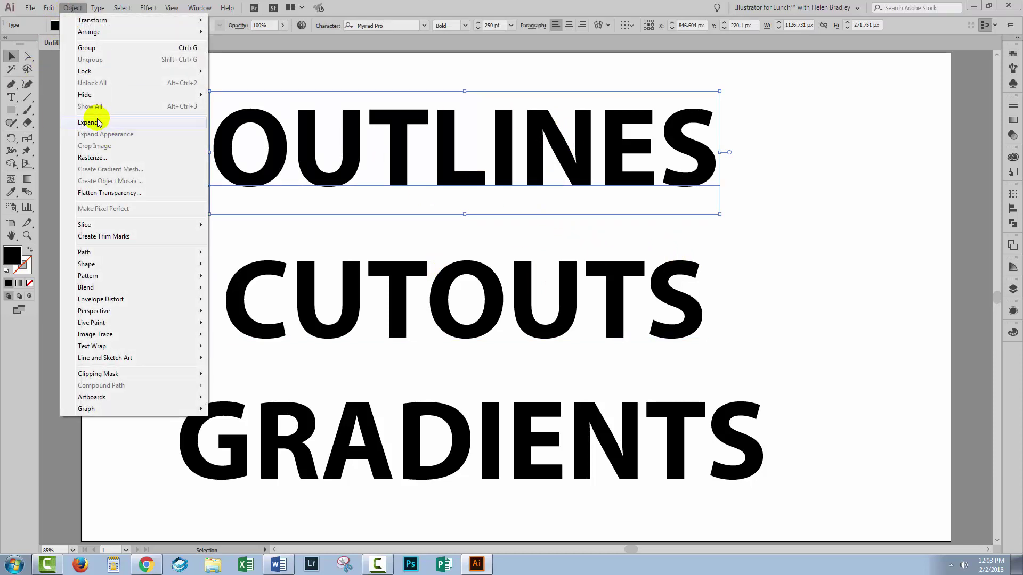
pyautogui.click(96, 122)
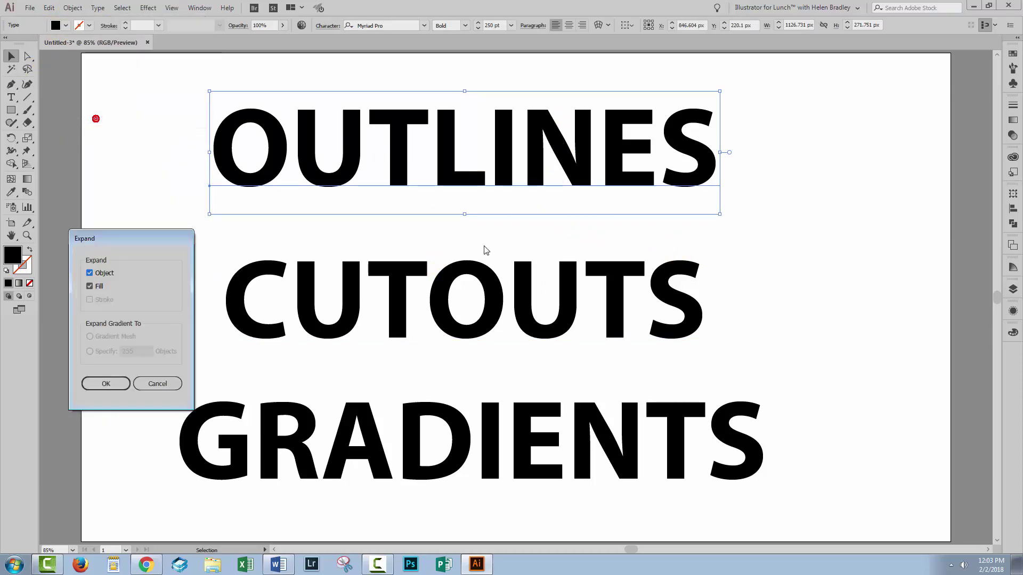
pyautogui.click(101, 384)
# Select the expanded OUTLINES letter group in the enlarged Layers panel
pyautogui.click(1010, 296)
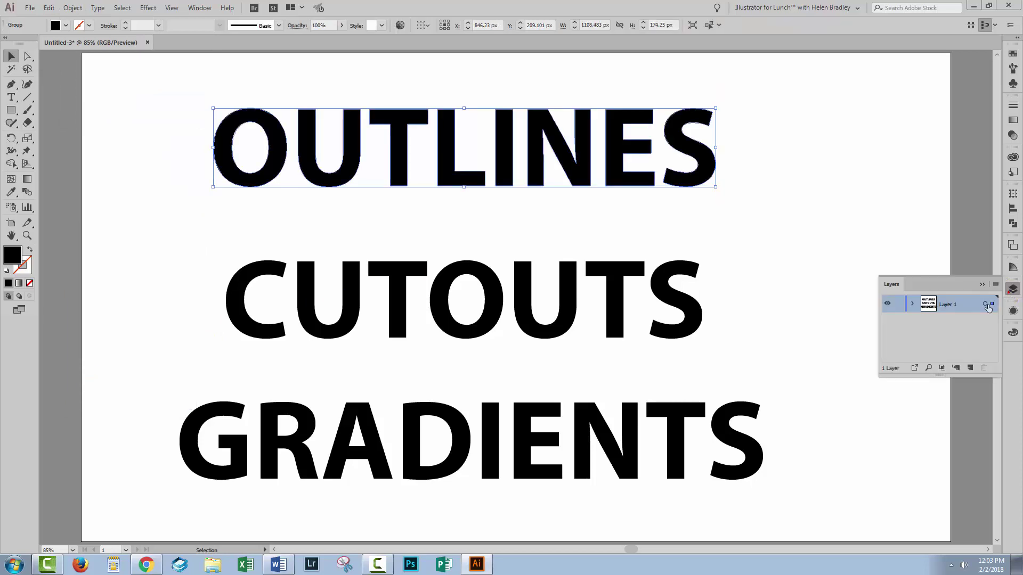
pyautogui.click(913, 305)
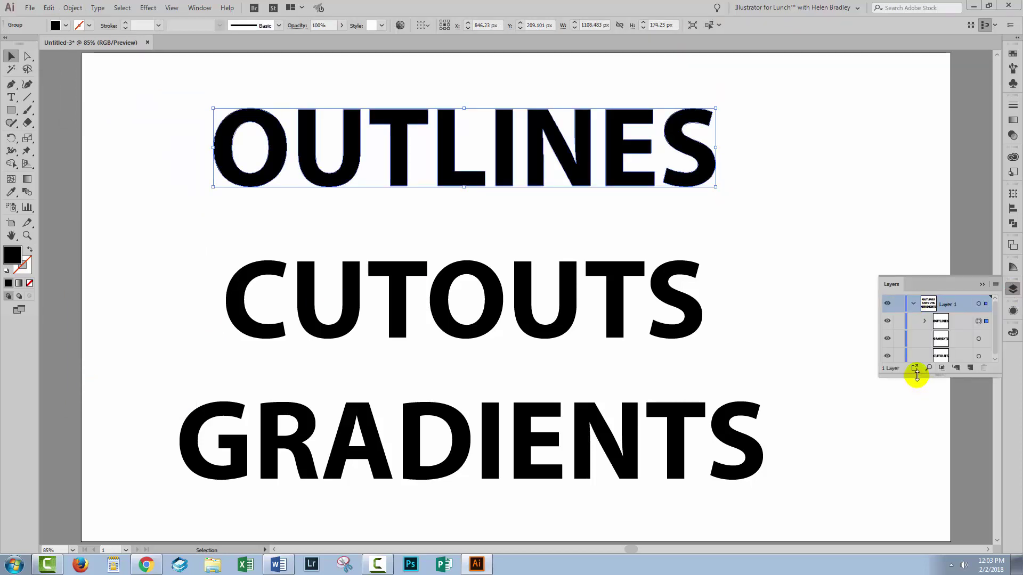
pyautogui.moveTo(916, 375); pyautogui.dragTo(801, 472)
pyautogui.click(846, 322)
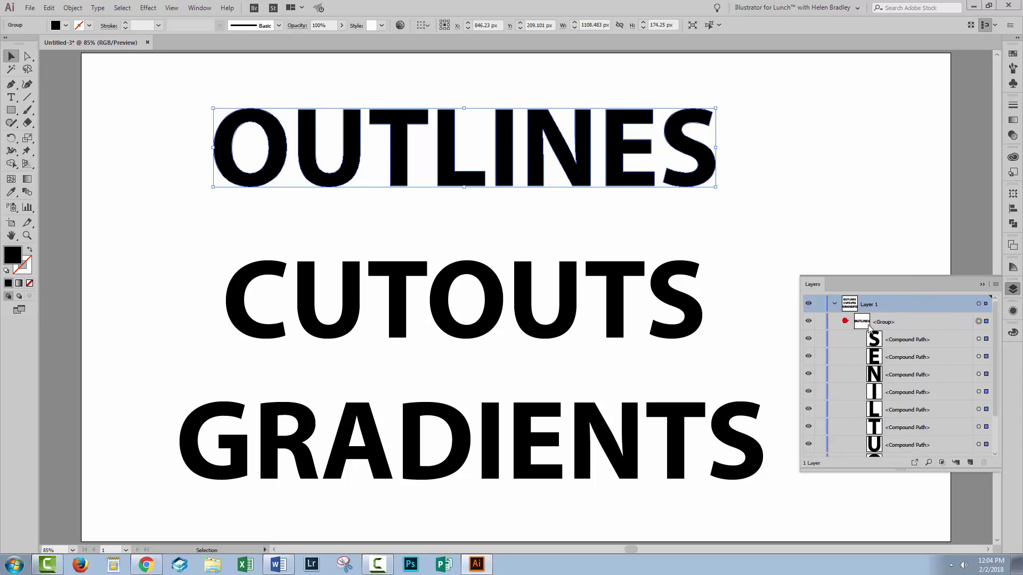
pyautogui.click(894, 323)
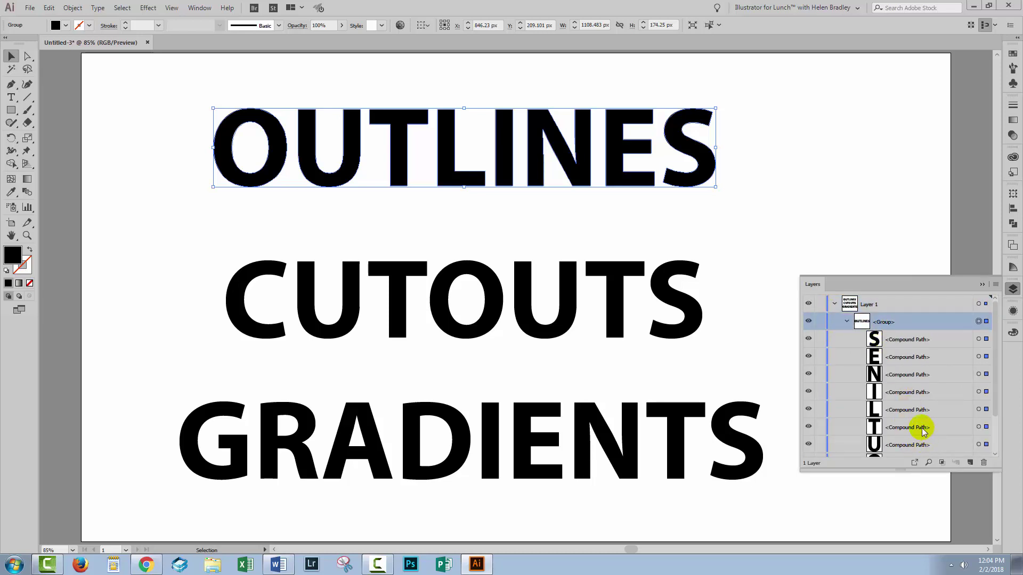
pyautogui.click(72, 8)
# Ungroup the OUTLINES letters and stretch the O's inner hole leftward with Direct Selection
pyautogui.click(92, 61)
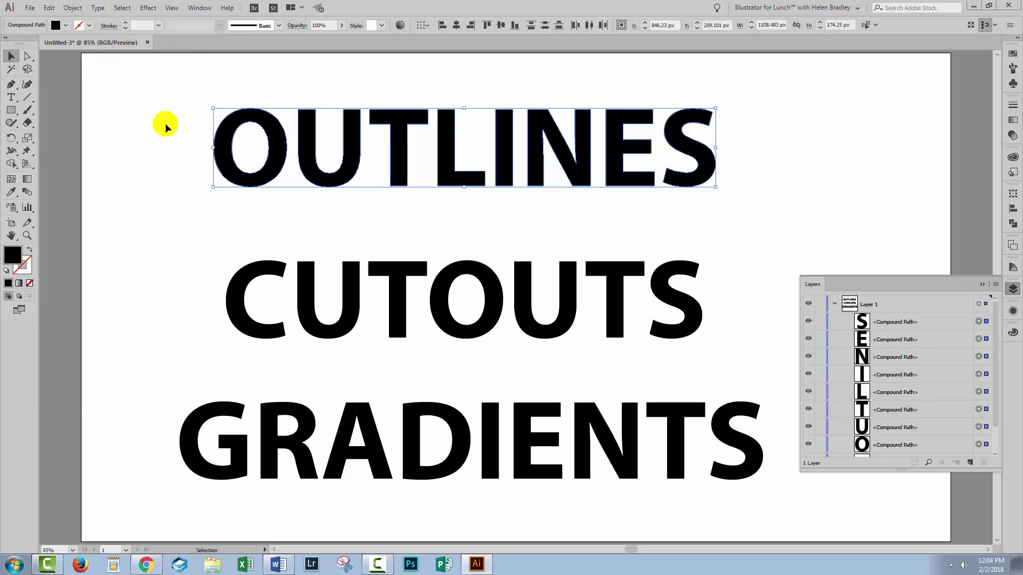
pyautogui.click(27, 56)
pyautogui.moveTo(194, 95); pyautogui.dragTo(281, 190)
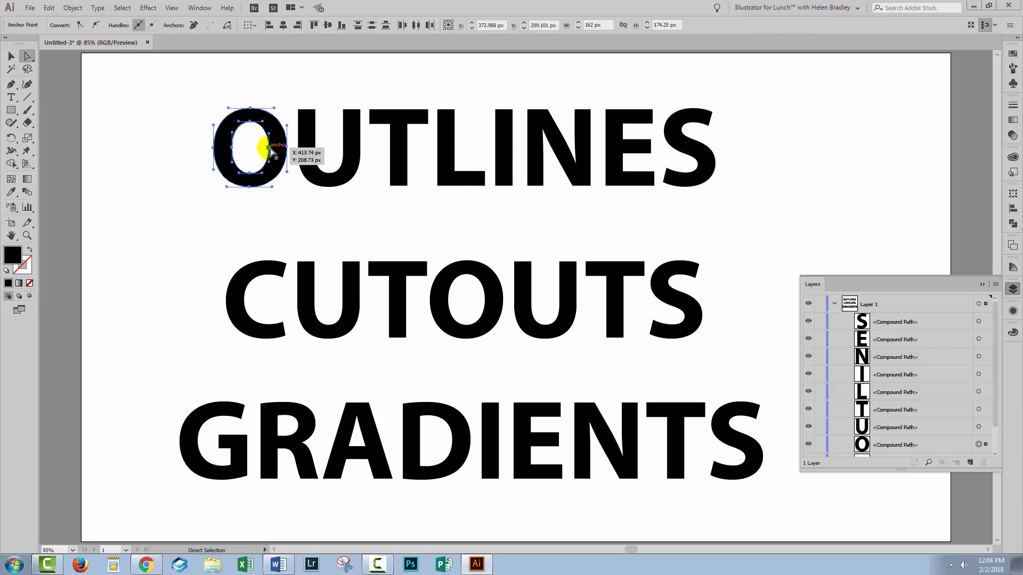
pyautogui.moveTo(270, 150); pyautogui.dragTo(244, 150)
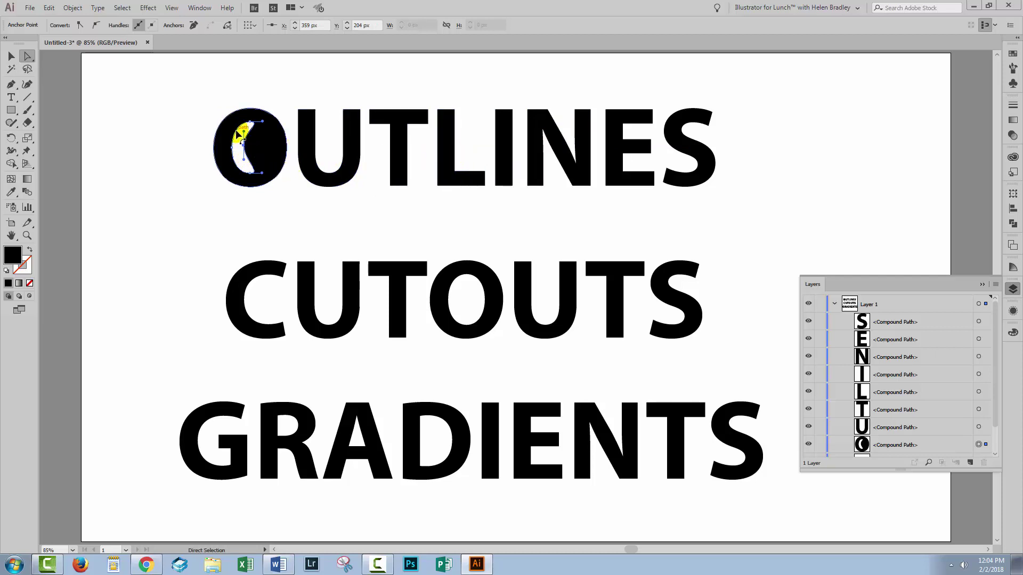
pyautogui.press('v')
pyautogui.click(160, 139)
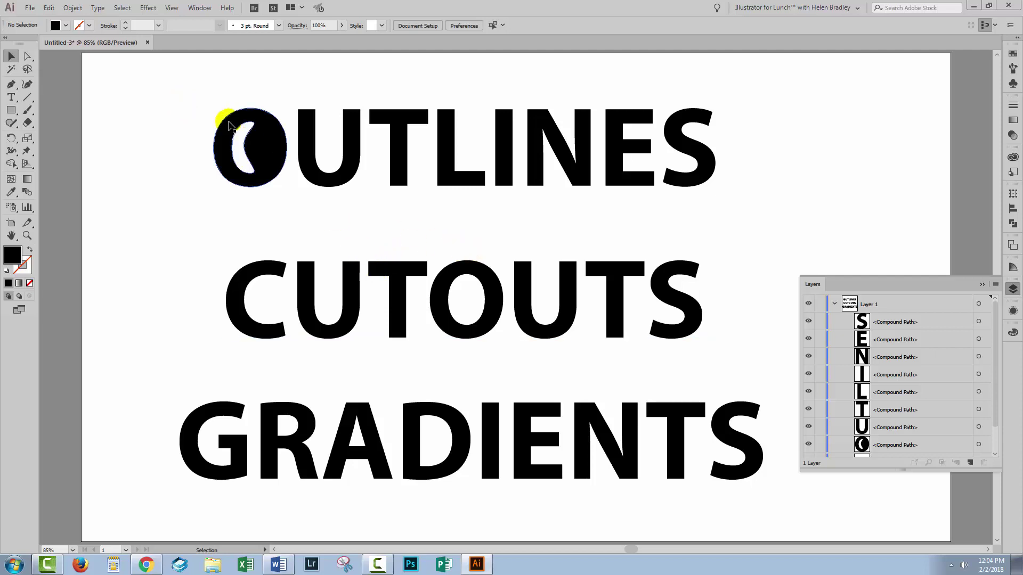
# Undo back to the live OUTLINES text and convert it with Type > Create Outlines
pyautogui.hotkey('ctrl', 'z')
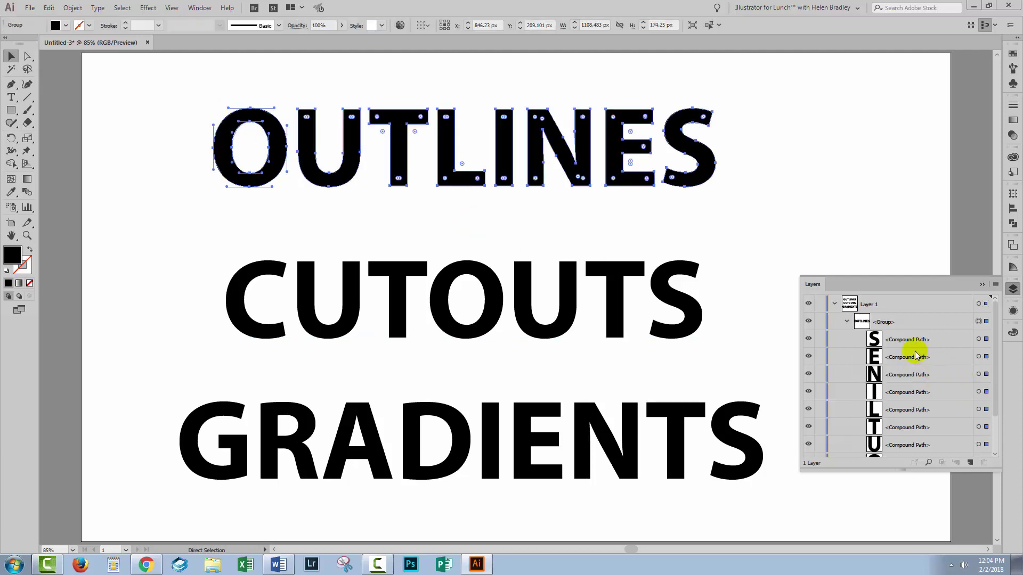
pyautogui.hotkey('ctrl', 'z')
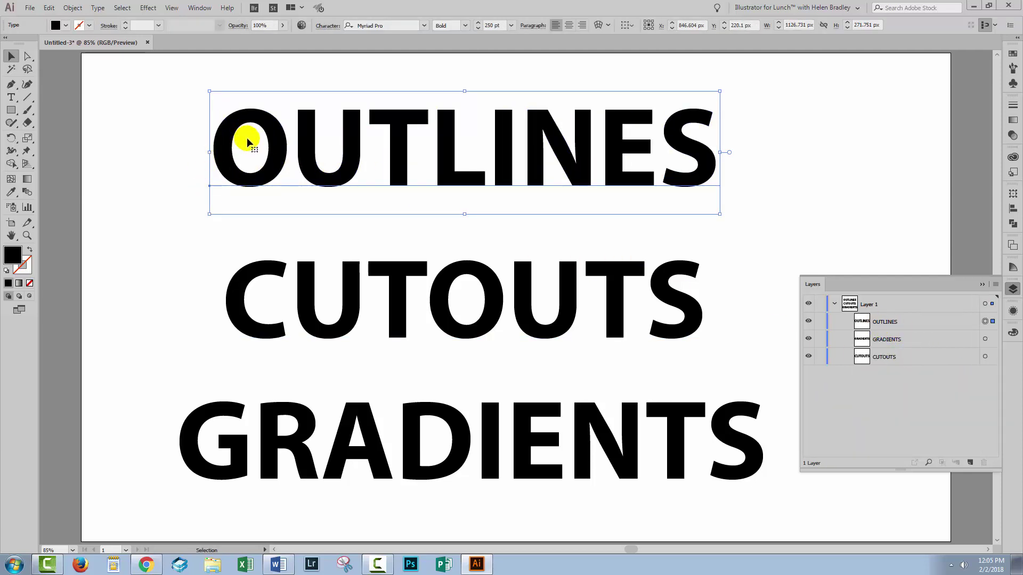
pyautogui.click(96, 7)
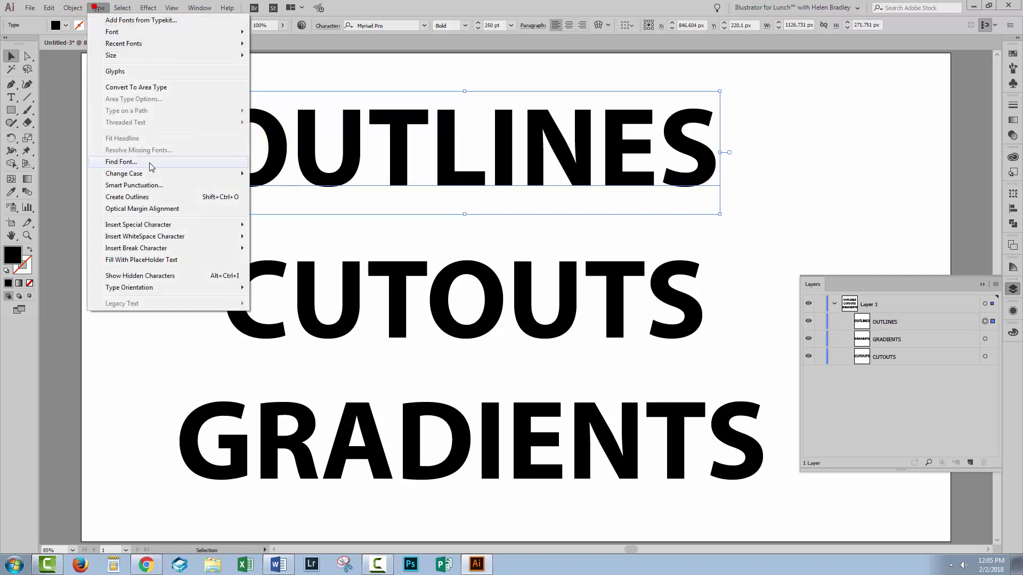
pyautogui.click(135, 197)
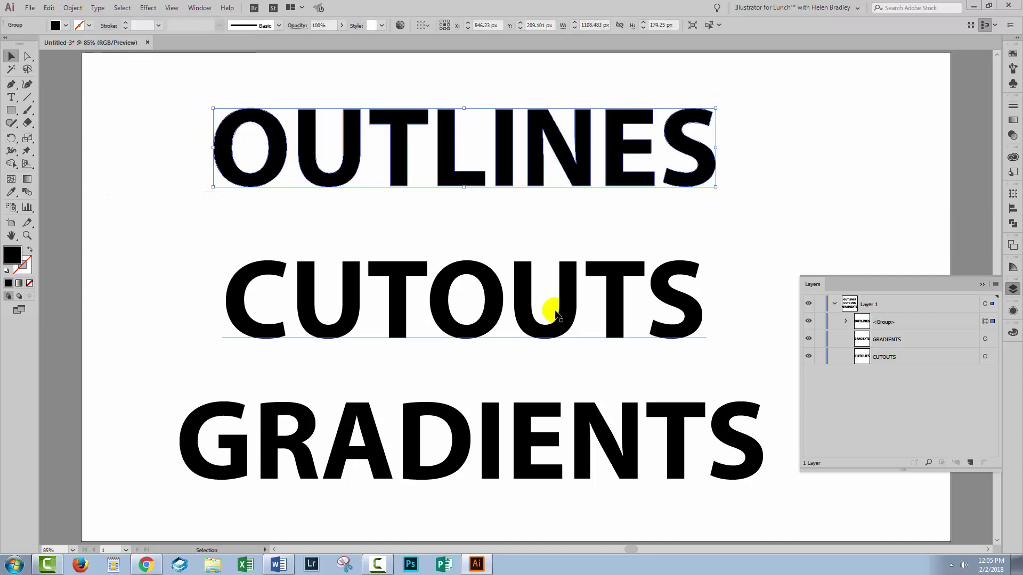
# Select the new OUTLINES letter group in Layers, ungroup it, and clear the selection
pyautogui.click(846, 322)
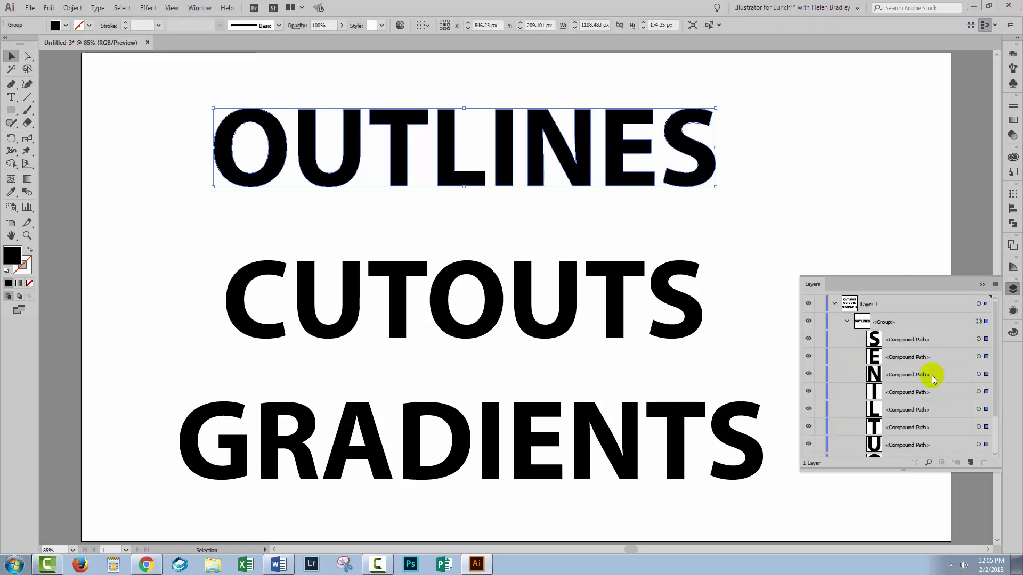
pyautogui.click(907, 324)
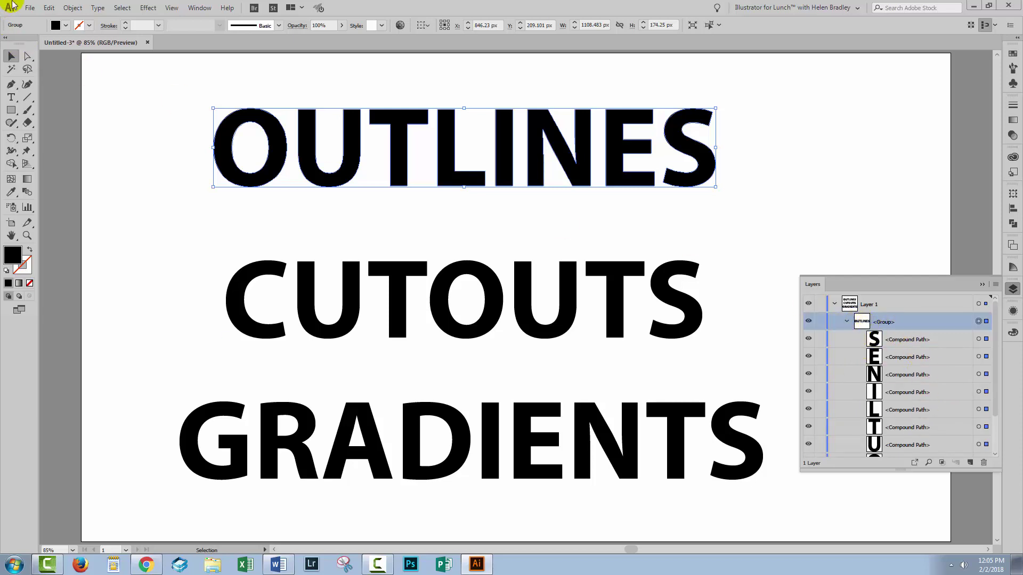
pyautogui.click(72, 8)
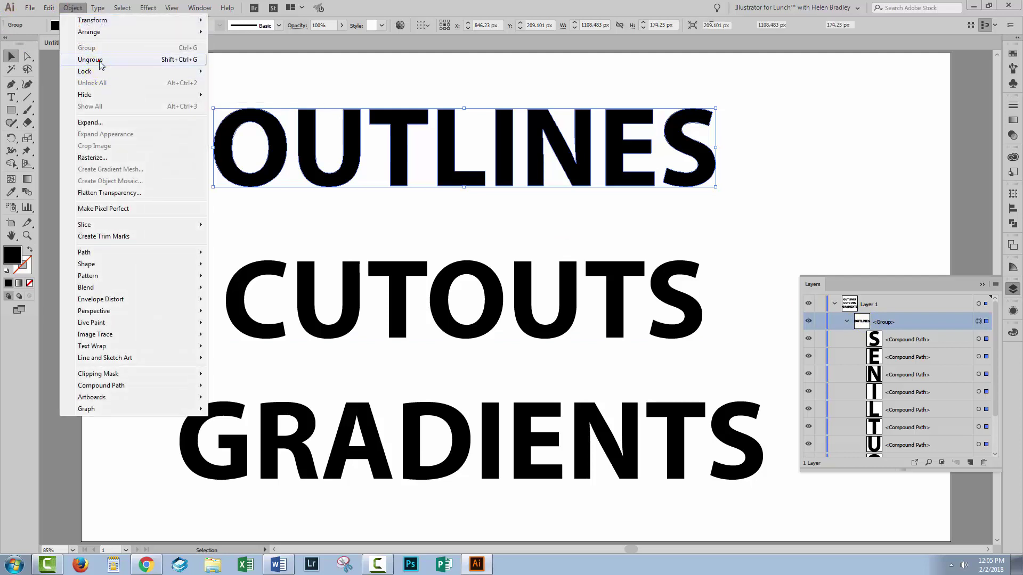
pyautogui.click(101, 63)
pyautogui.click(102, 62)
pyautogui.click(152, 216)
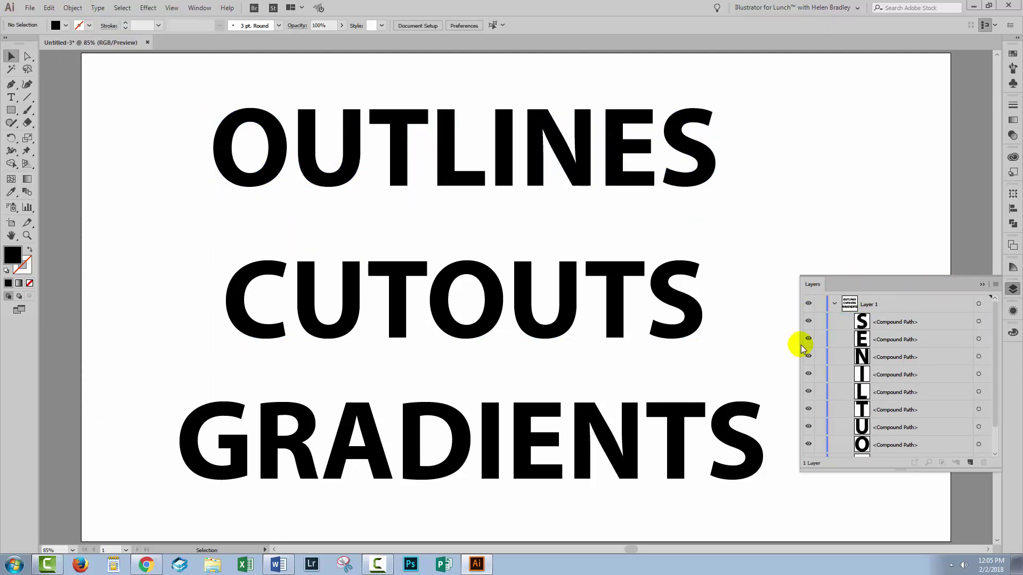
# Draw a black rectangle over OUTS in CUTOUTS and select it together with the text
pyautogui.moveTo(799, 344); pyautogui.dragTo(864, 346)
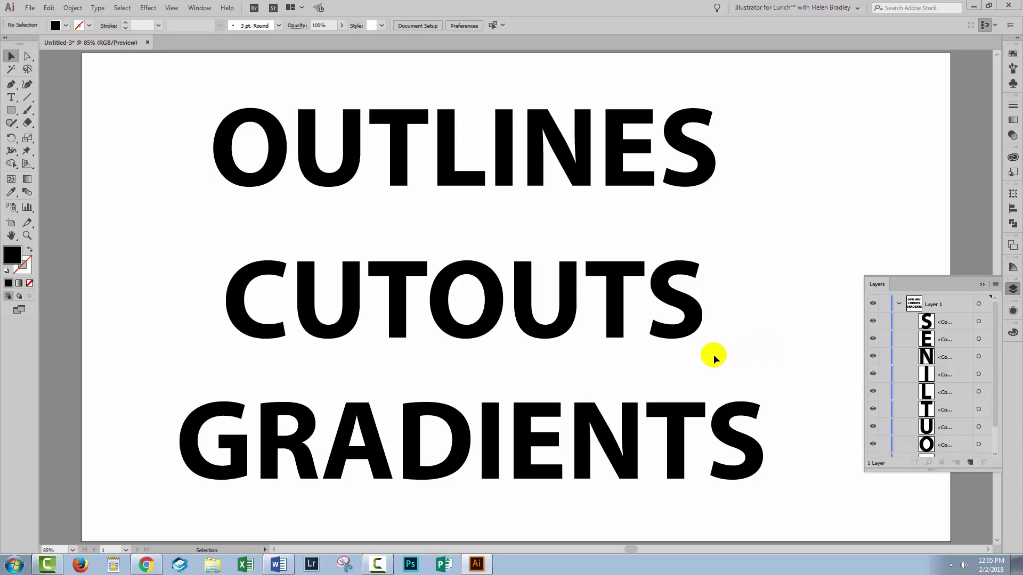
pyautogui.click(12, 109)
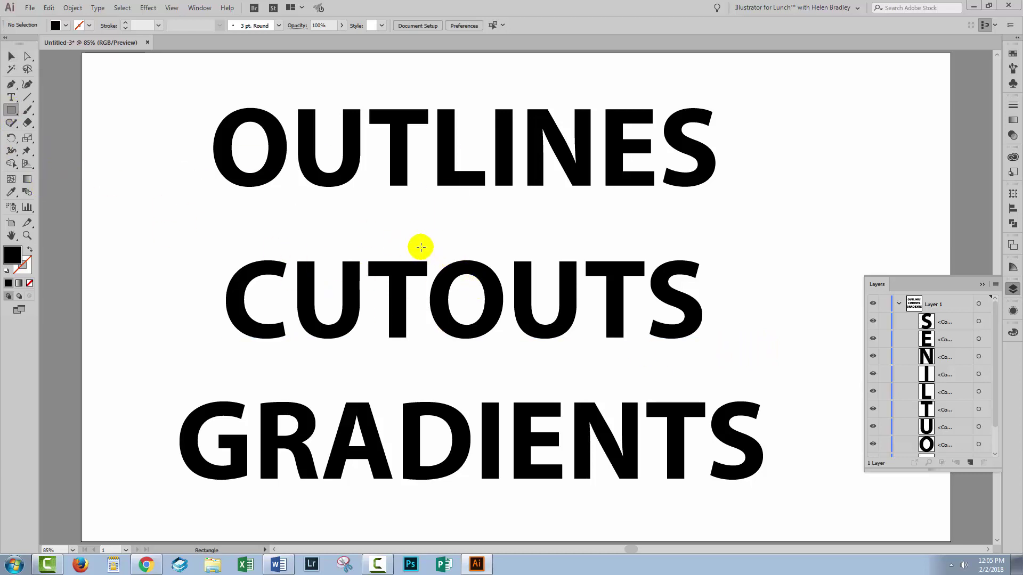
pyautogui.moveTo(407, 247); pyautogui.dragTo(718, 352)
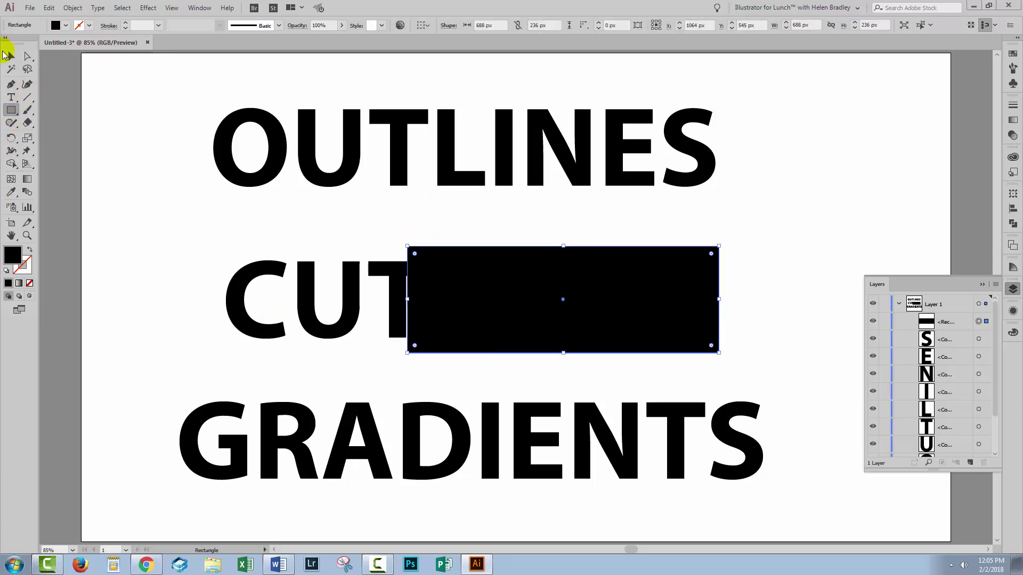
pyautogui.click(16, 56)
pyautogui.click(133, 288)
pyautogui.moveTo(195, 288); pyautogui.dragTo(476, 338)
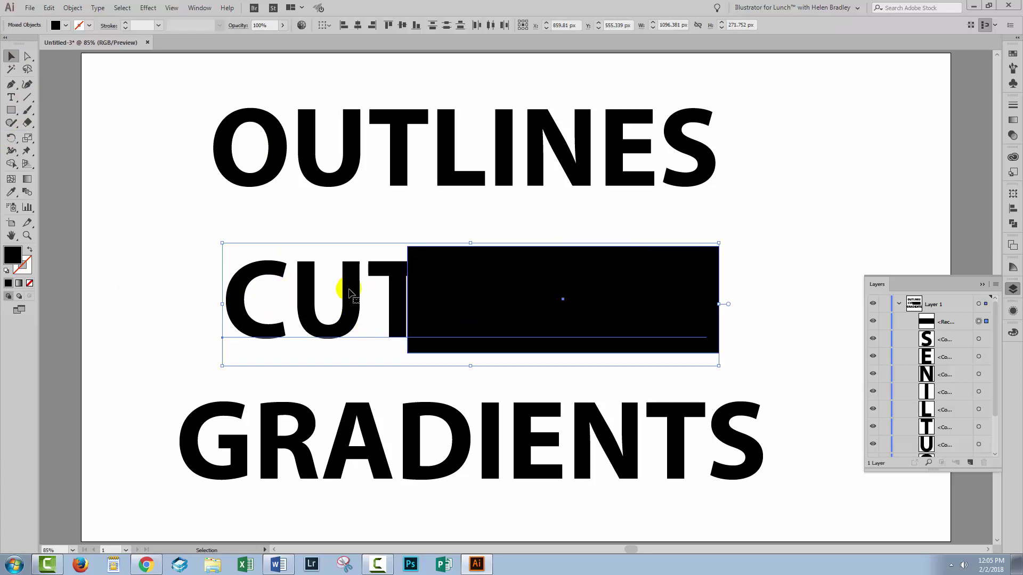
# Apply Pathfinder Exclude so the letters OUTS knock out of the black rectangle
pyautogui.click(1012, 226)
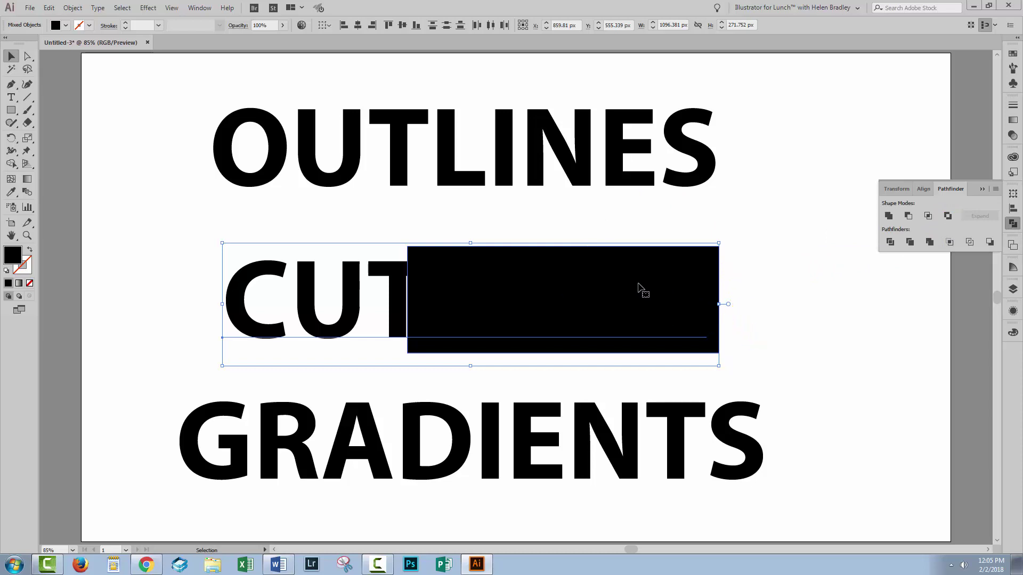
pyautogui.click(717, 288)
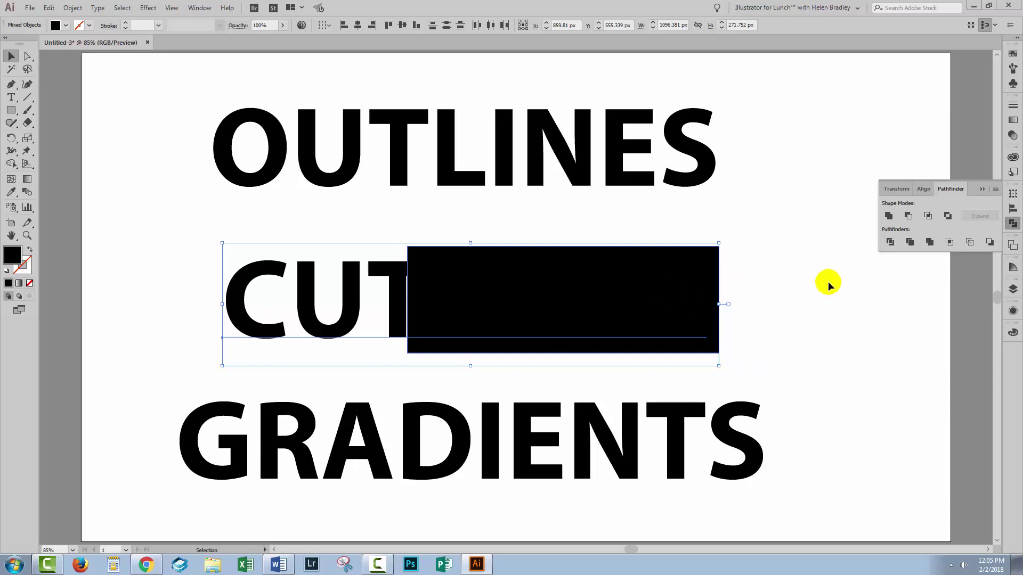
pyautogui.click(948, 216)
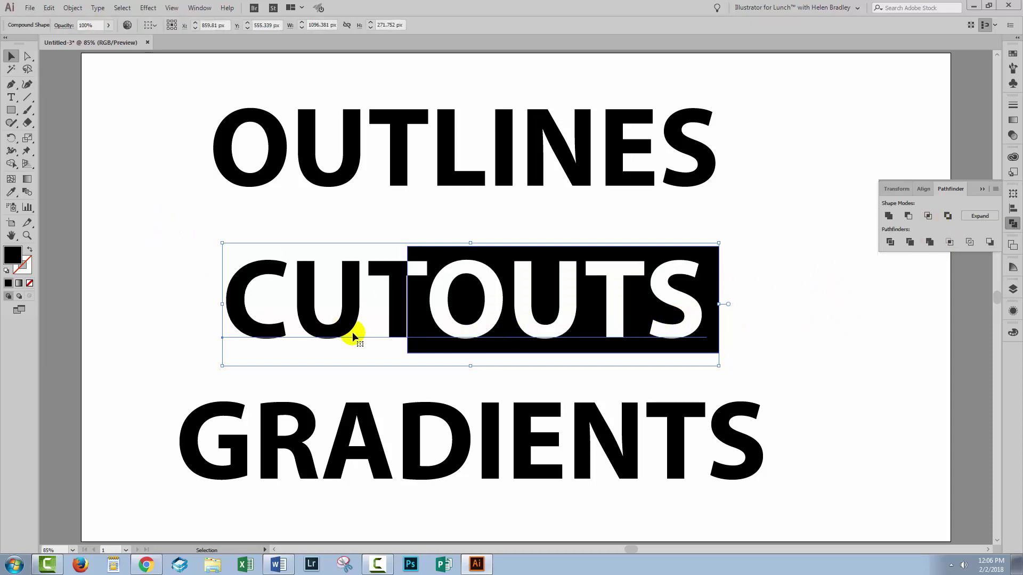
# Expand the compound shape in Layers and target its live CUTOUTS text sub-item
pyautogui.click(694, 319)
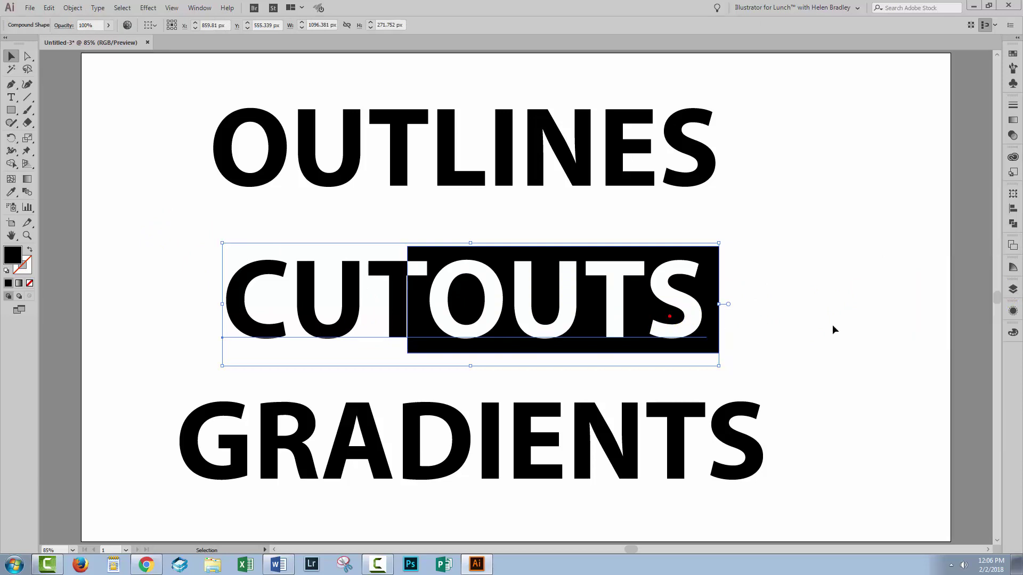
pyautogui.click(1012, 288)
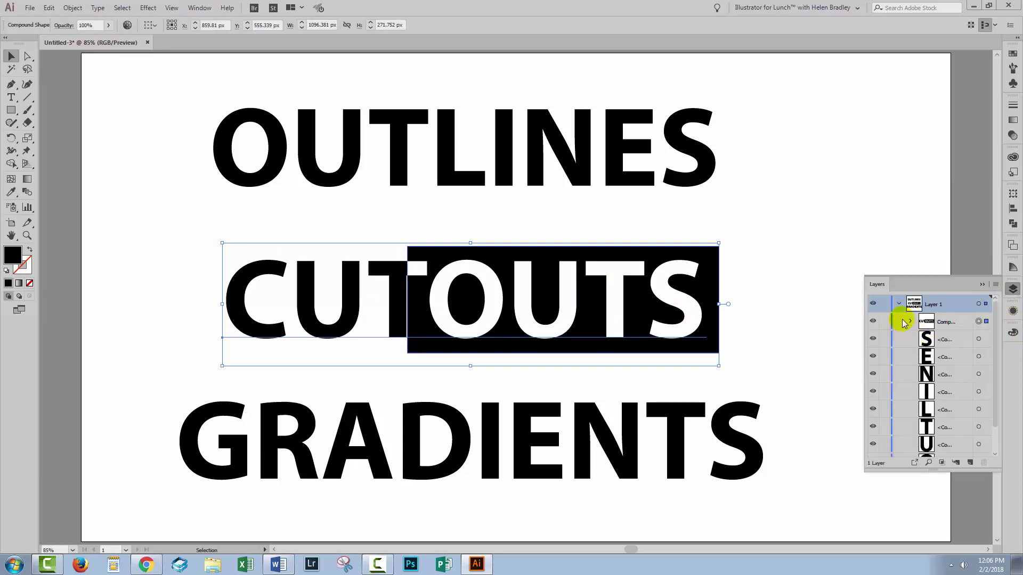
pyautogui.click(908, 321)
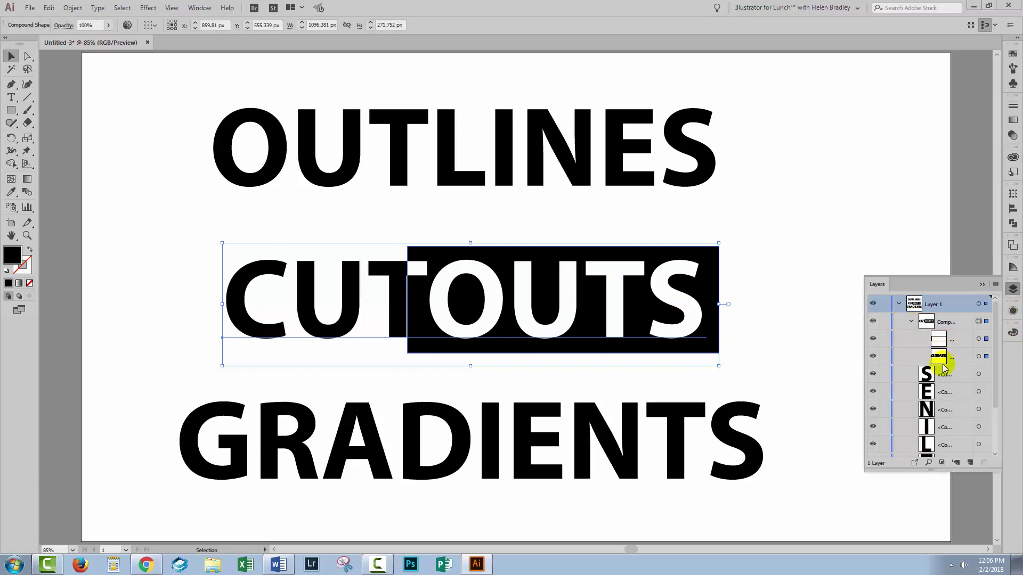
pyautogui.click(959, 357)
pyautogui.click(978, 356)
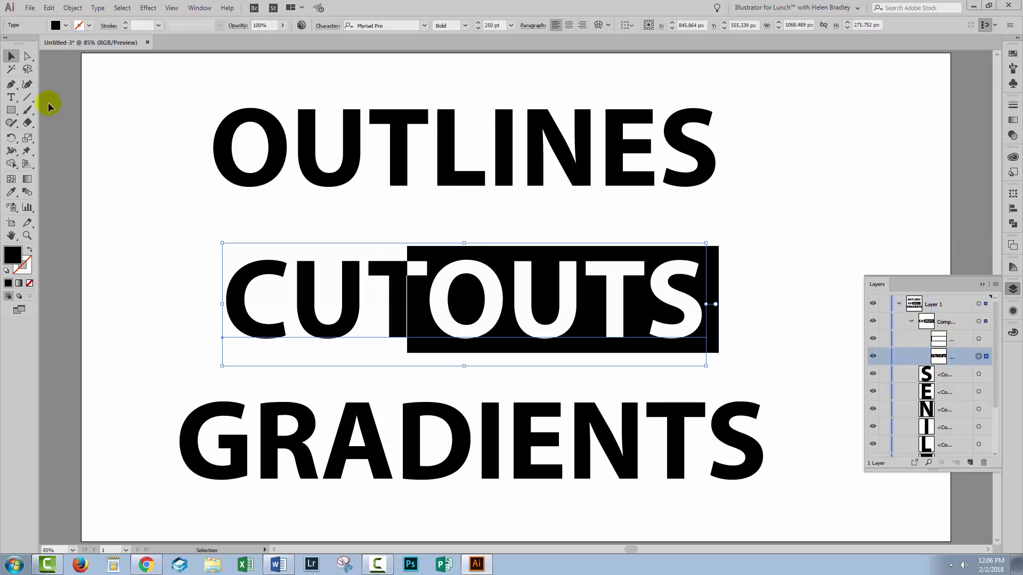
pyautogui.click(11, 98)
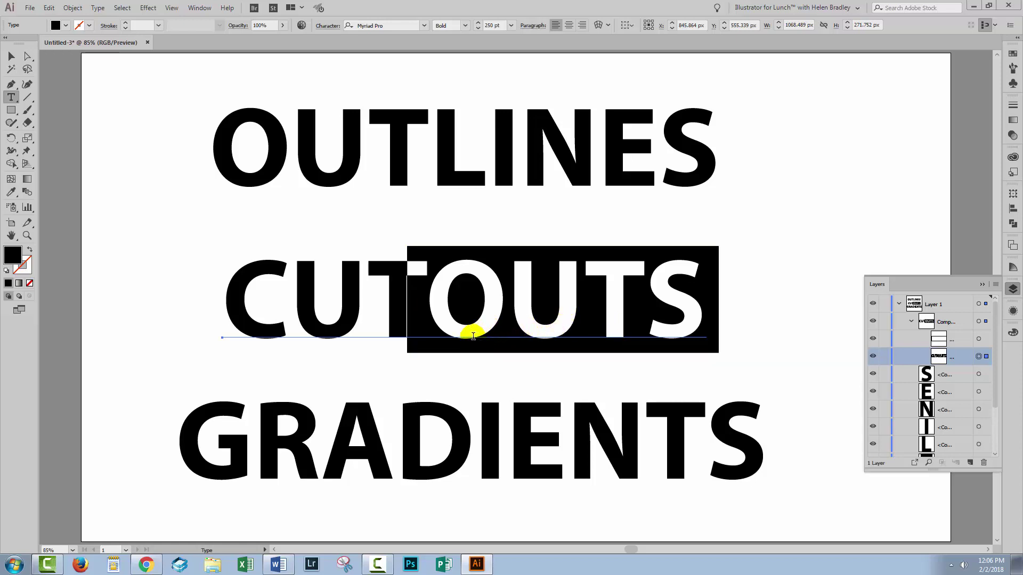
# Retype CUTOUTS as CUT ME by deleting UT and S and typing ME
pyautogui.click(400, 327)
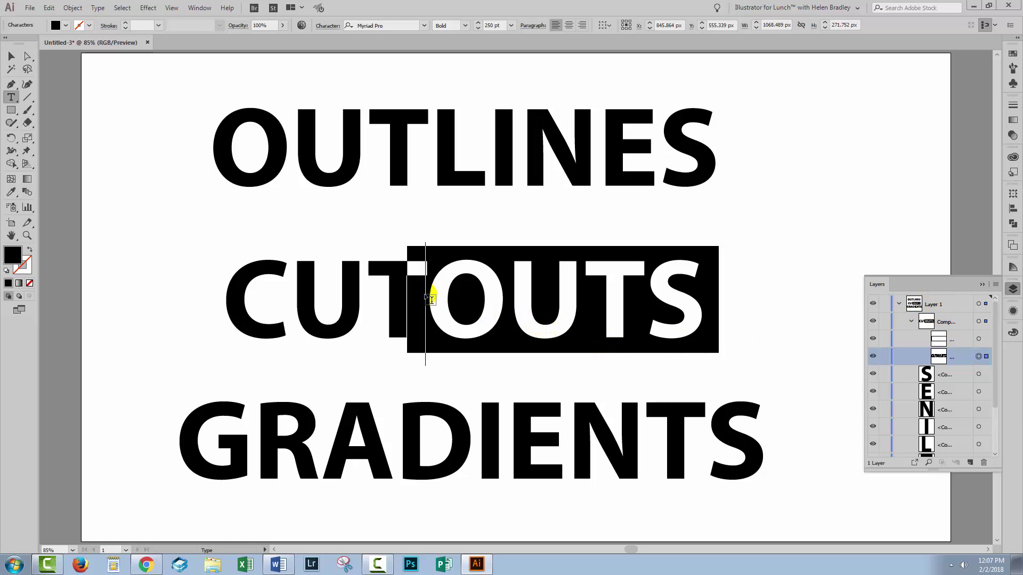
pyautogui.click(450, 314)
pyautogui.press('Right')
pyautogui.press('Right')
pyautogui.press('Right')
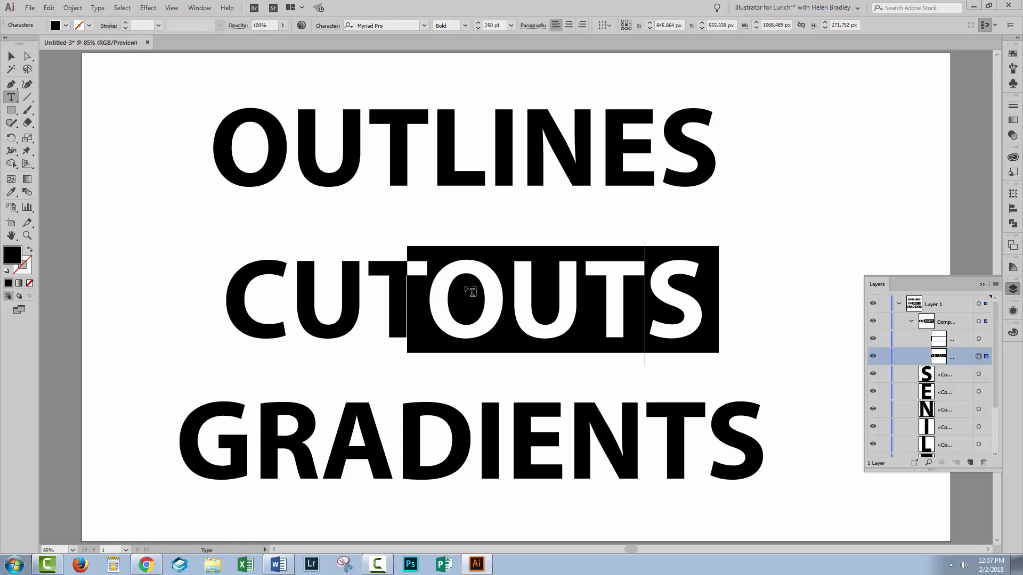
pyautogui.press('BackSpace')
pyautogui.press('BackSpace')
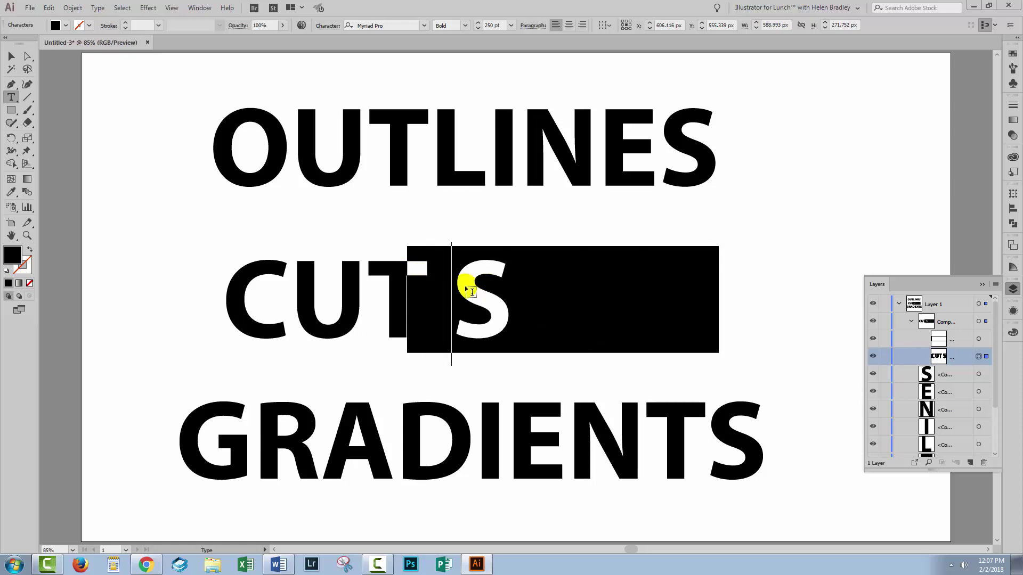
pyautogui.write('ME')
pyautogui.press('Delete')
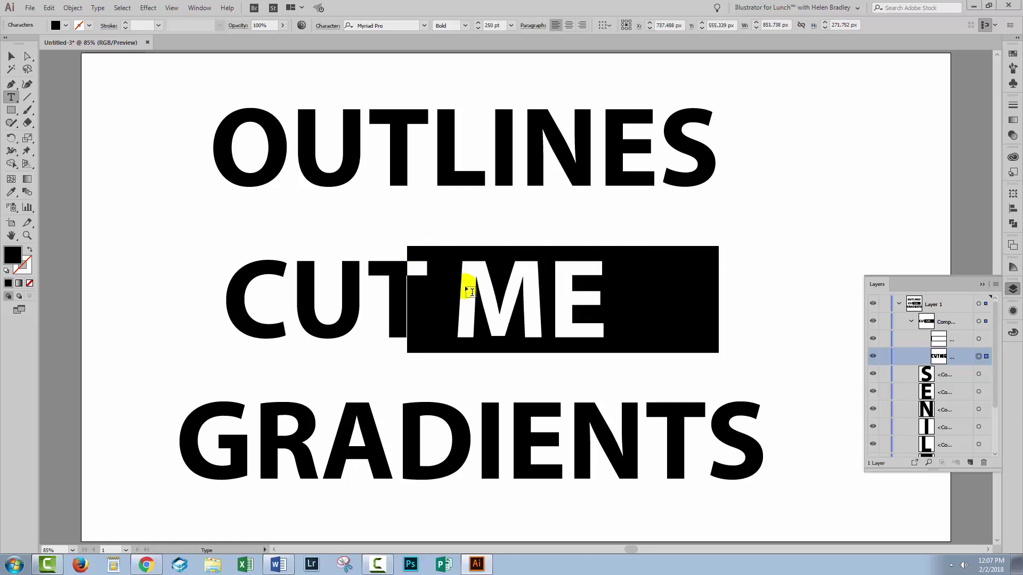
# Select only the black rectangle in Layers and move it about 111 px left
pyautogui.click(11, 57)
pyautogui.keyDown('shift'); pyautogui.click(713, 289); pyautogui.keyUp('shift')
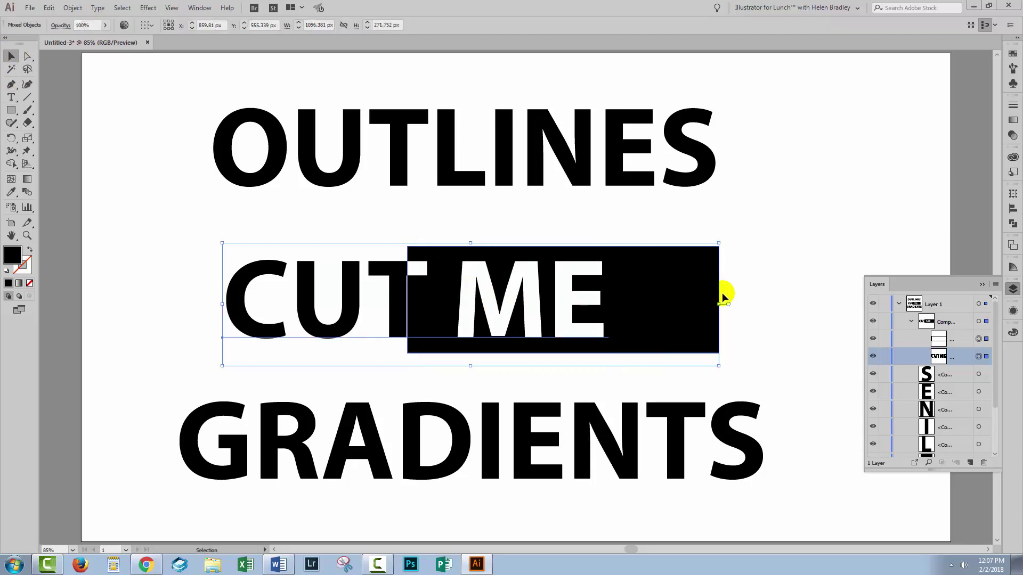
pyautogui.click(979, 339)
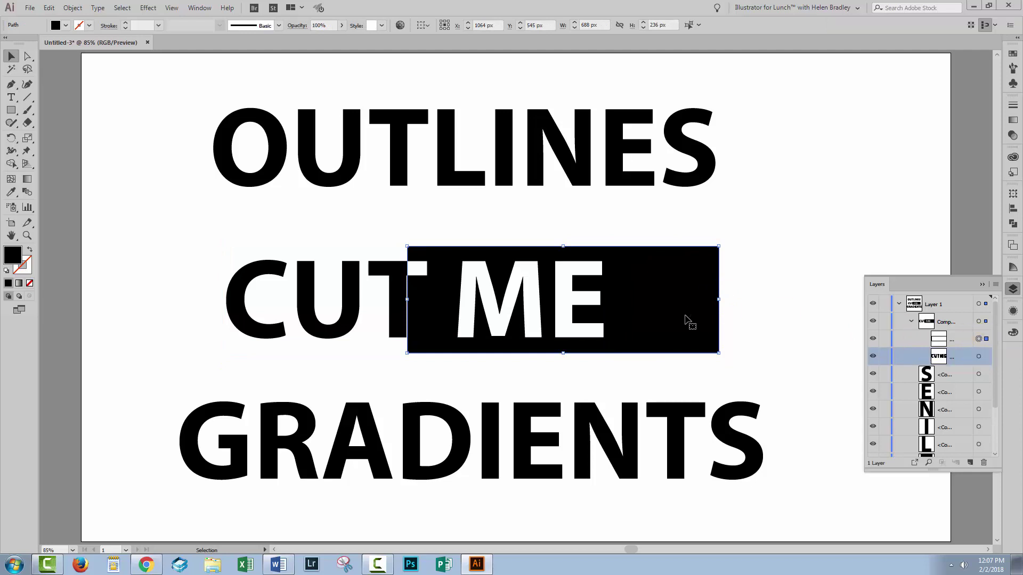
pyautogui.moveTo(686, 320); pyautogui.dragTo(616, 337)
pyautogui.click(706, 337)
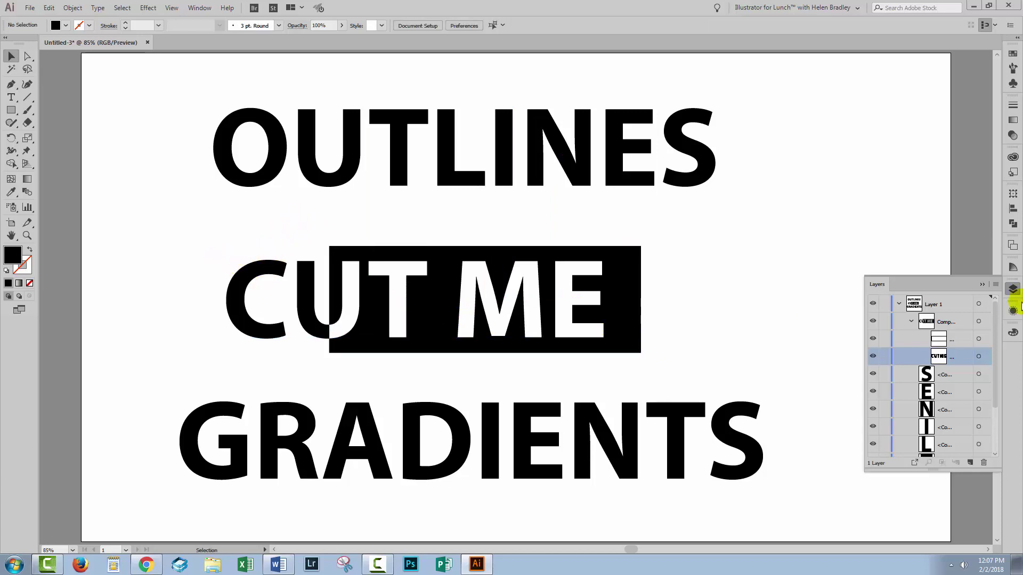
pyautogui.click(1013, 224)
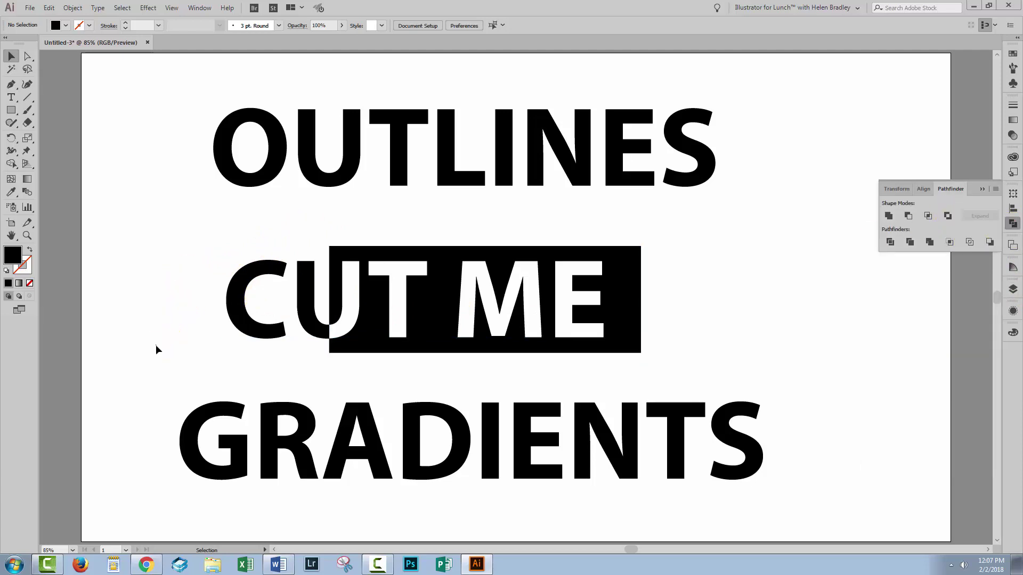
# Select the GRADIENTS text, try a gradient fill, then revert it to solid black
pyautogui.click(192, 429)
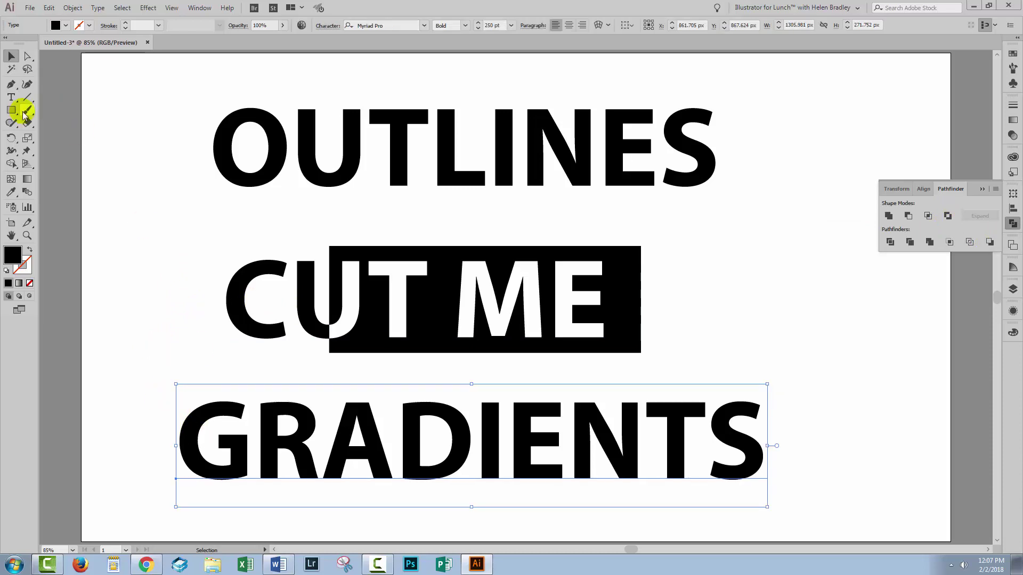
pyautogui.click(12, 56)
pyautogui.click(133, 404)
pyautogui.moveTo(163, 412); pyautogui.dragTo(542, 469)
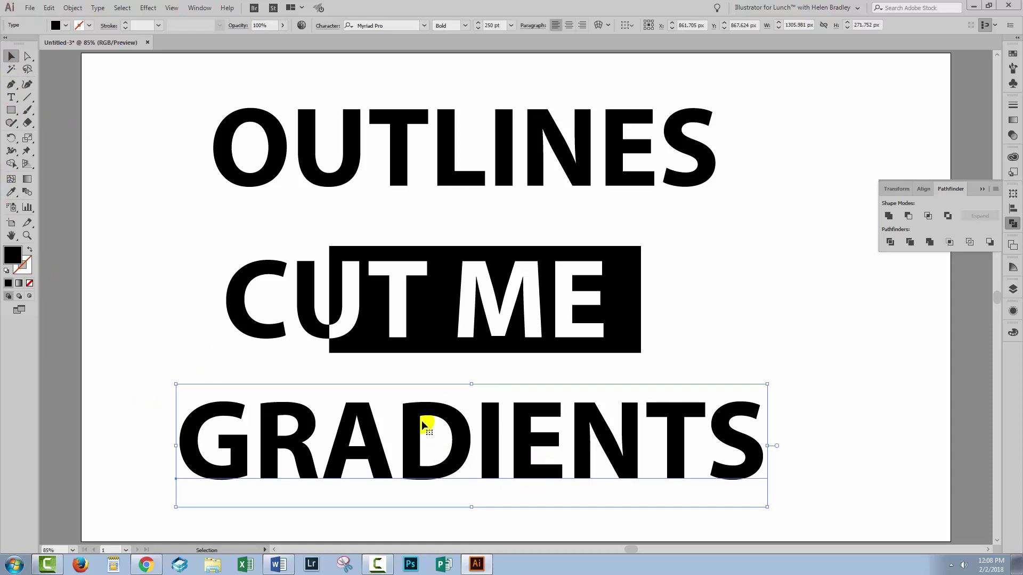
pyautogui.click(19, 284)
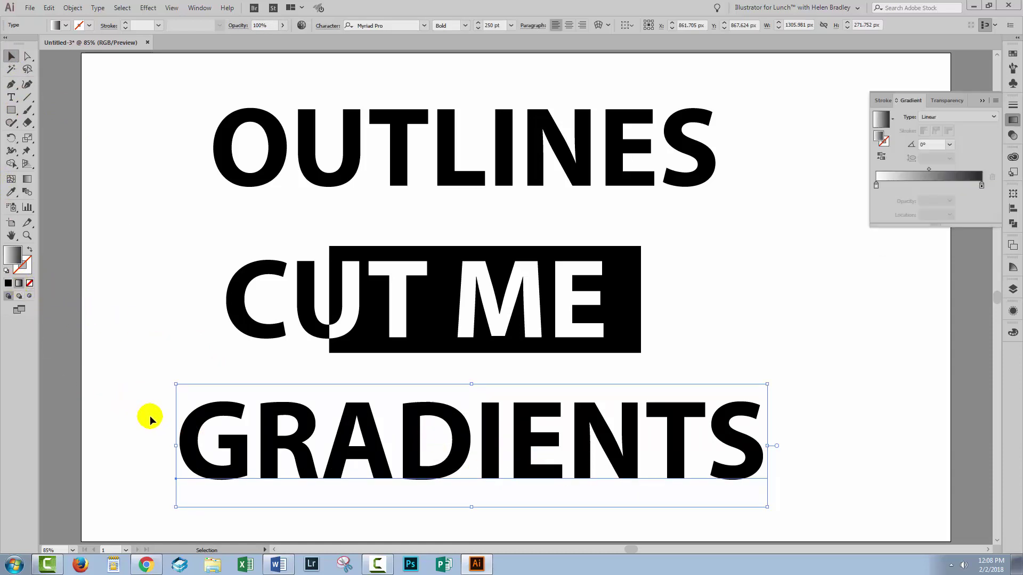
pyautogui.click(6, 283)
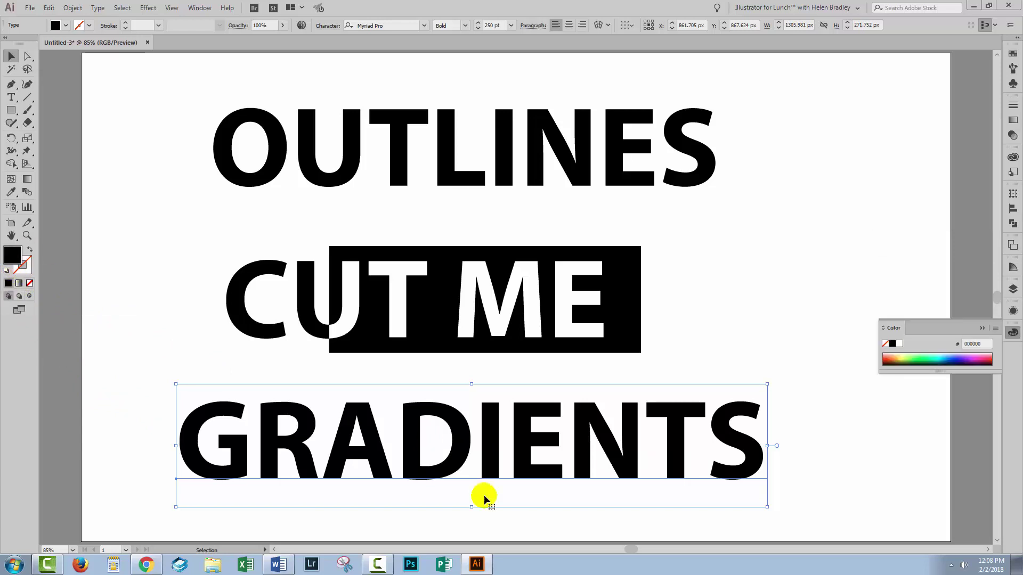
pyautogui.click(1013, 311)
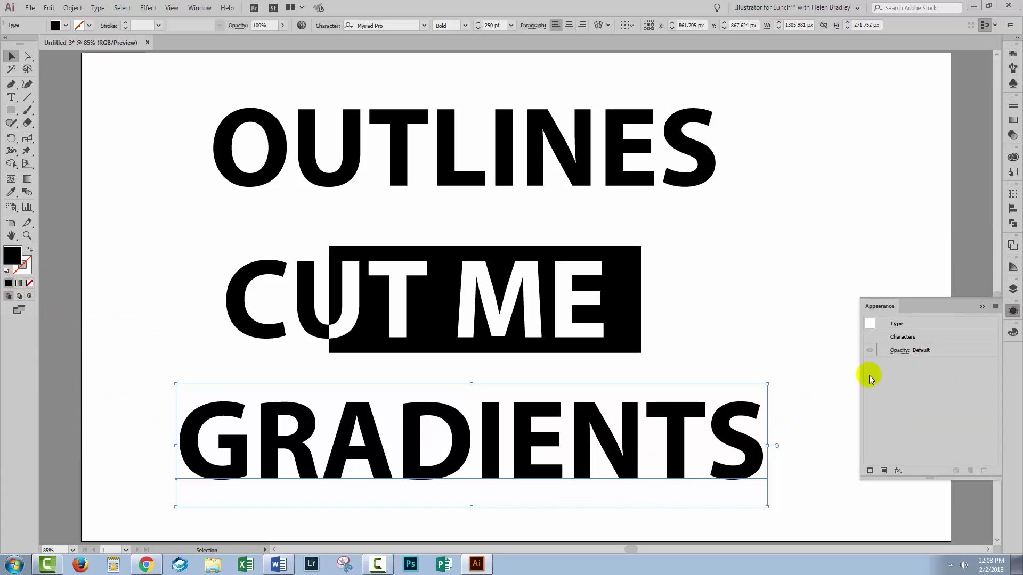
# Set the GRADIENTS Characters fill to None in the Appearance panel, leaving the word invisible
pyautogui.click(903, 337)
pyautogui.doubleClick(903, 336)
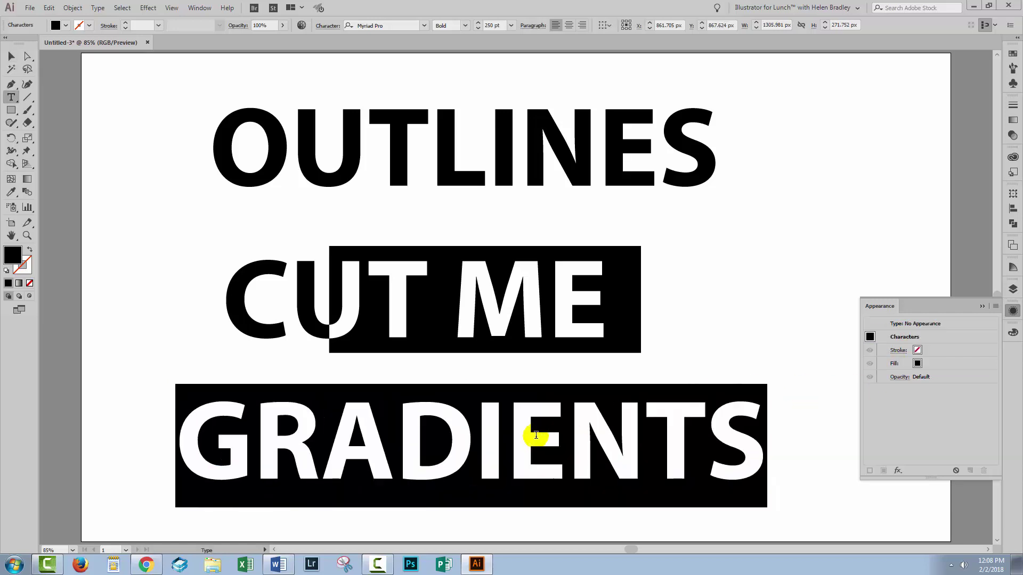
pyautogui.click(917, 365)
pyautogui.click(927, 363)
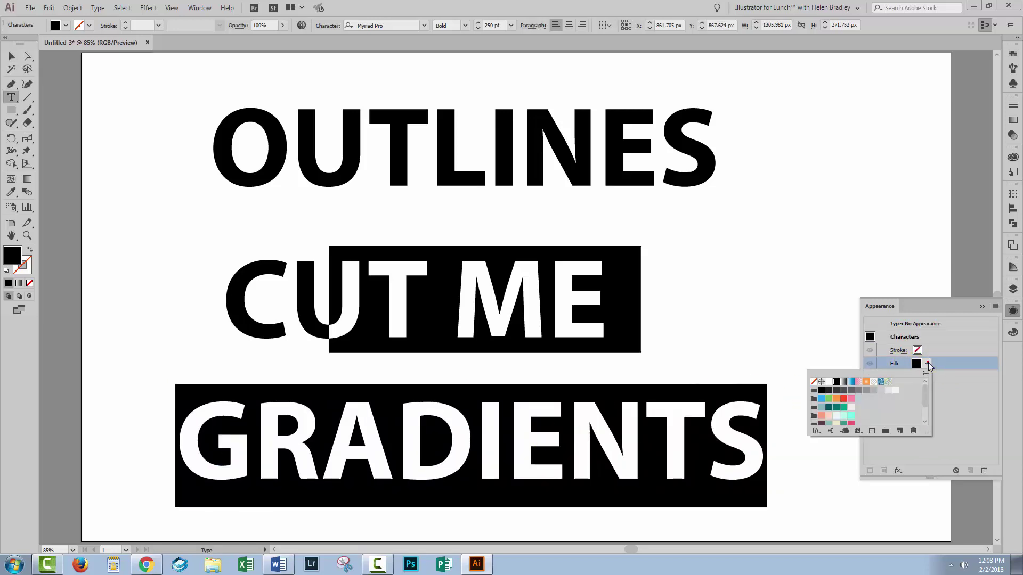
pyautogui.click(851, 382)
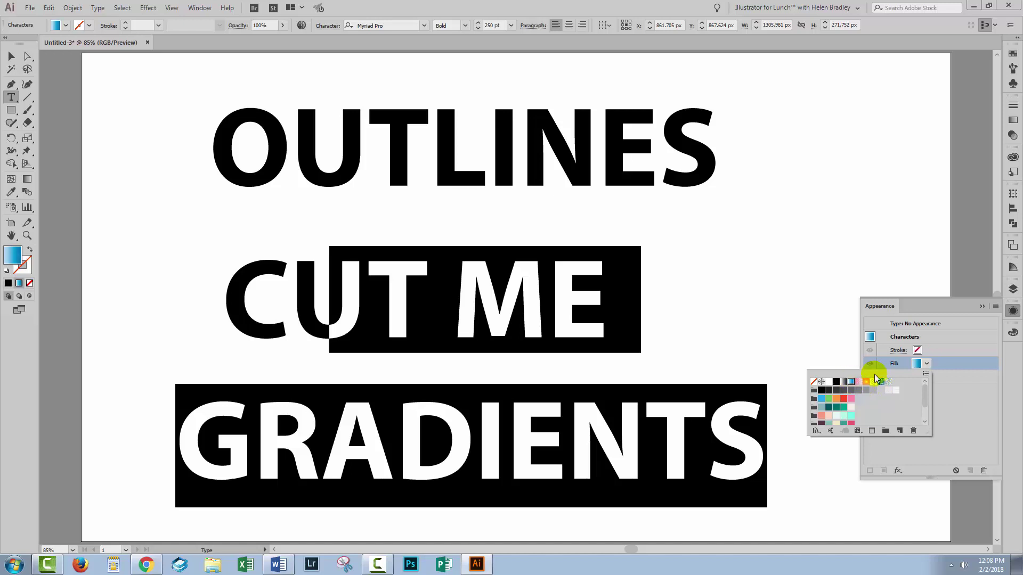
pyautogui.click(813, 382)
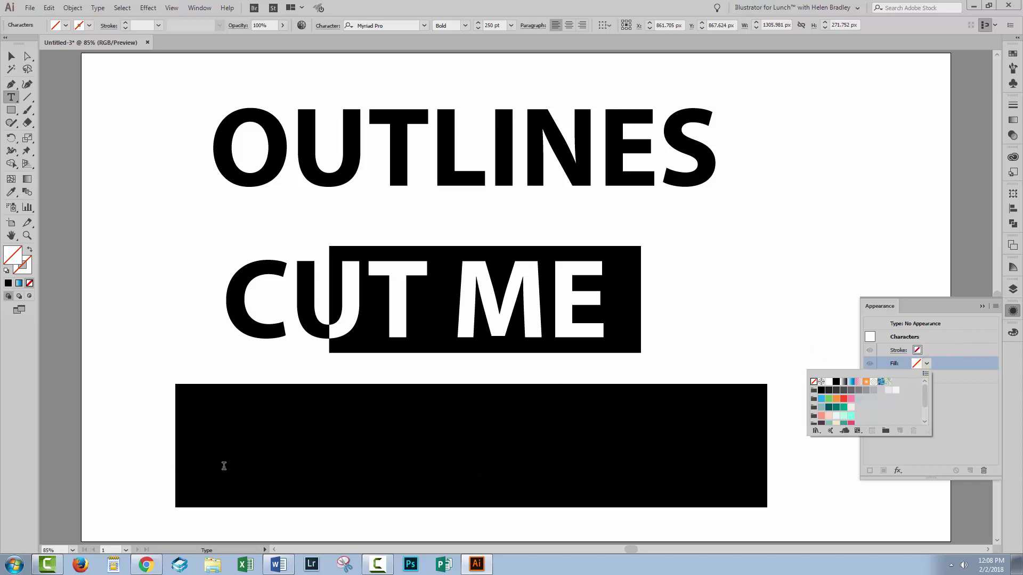
pyautogui.click(954, 434)
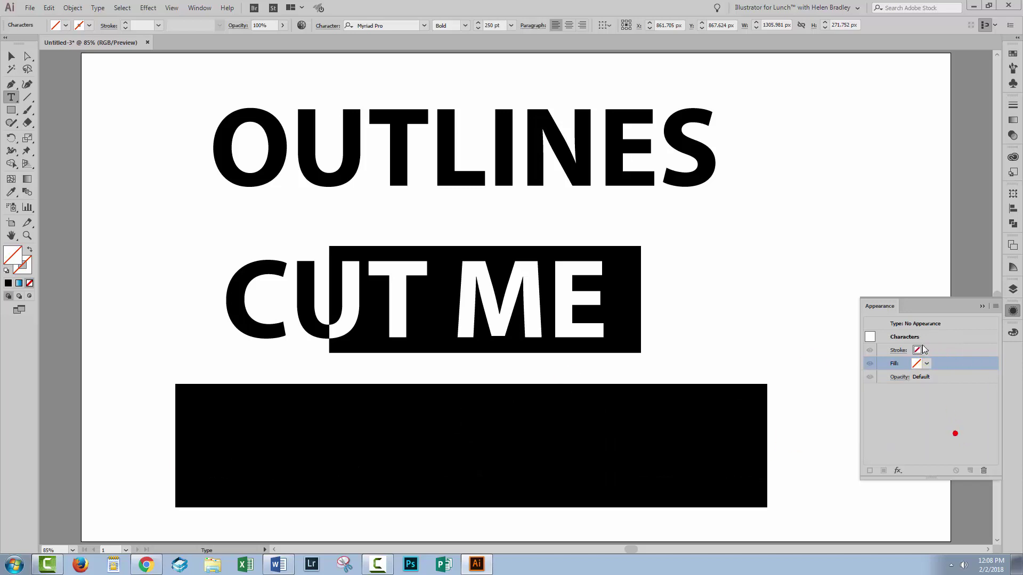
pyautogui.click(900, 323)
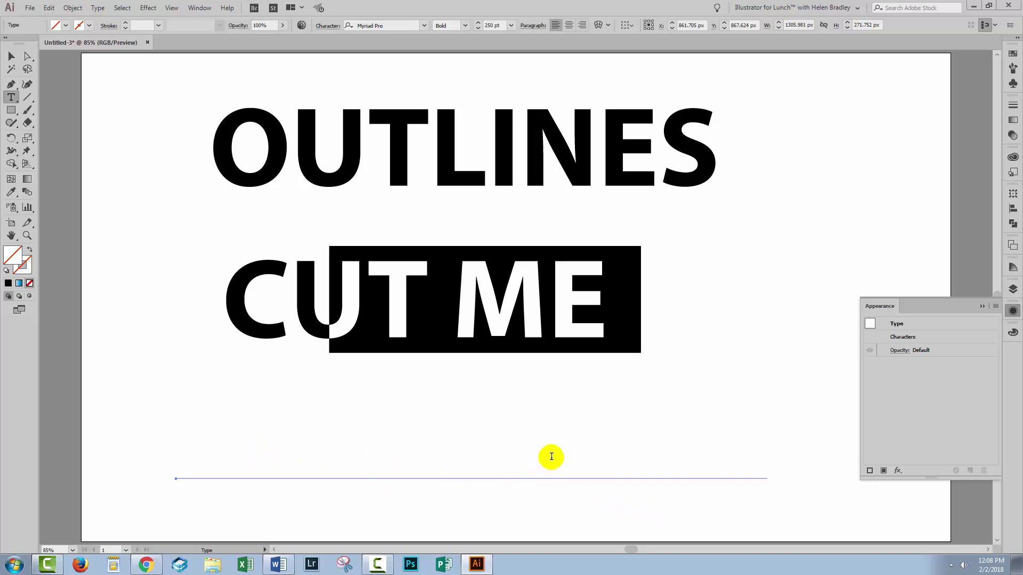
# Add a new fill to the GRADIENTS text and apply the blue gradient swatch
pyautogui.click(883, 471)
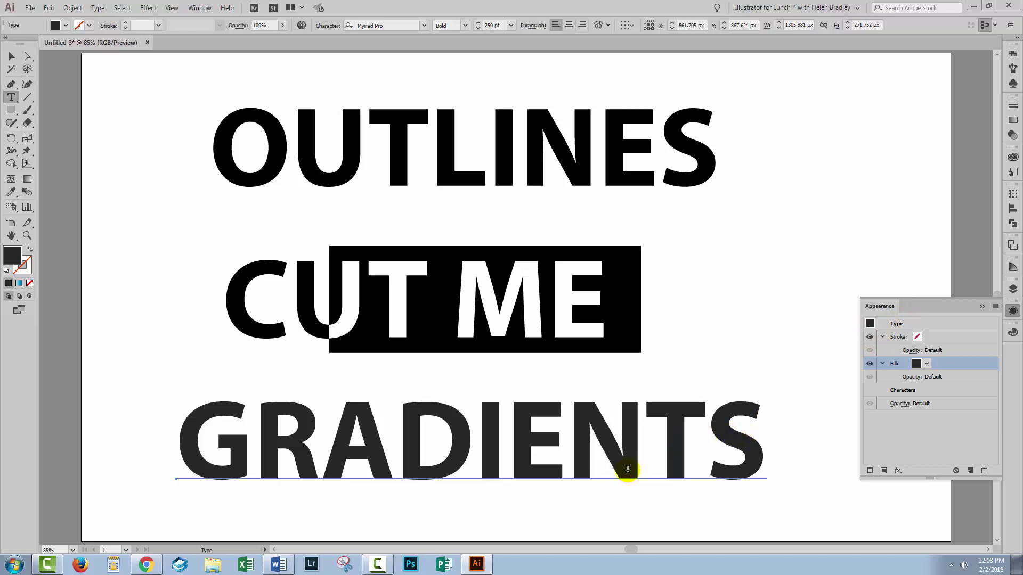
pyautogui.click(926, 363)
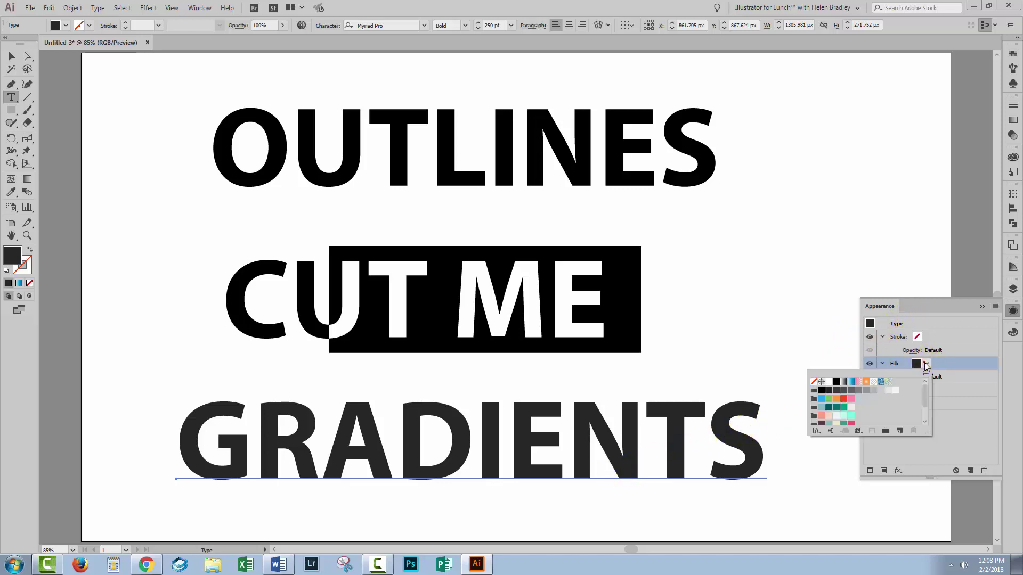
pyautogui.click(851, 382)
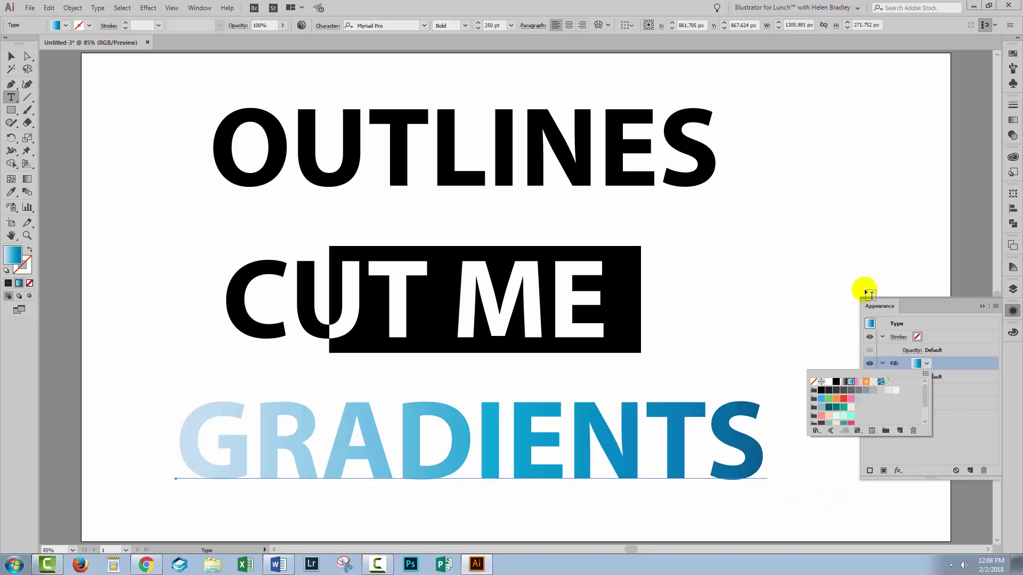
pyautogui.click(1012, 124)
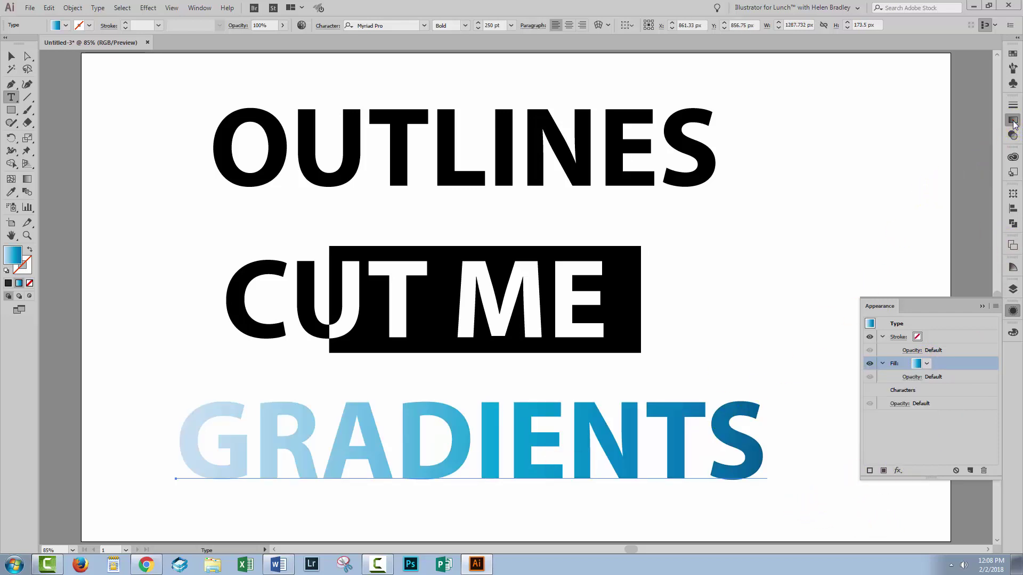
# Set the gradient angle to 120° and deselect the text
pyautogui.click(1013, 121)
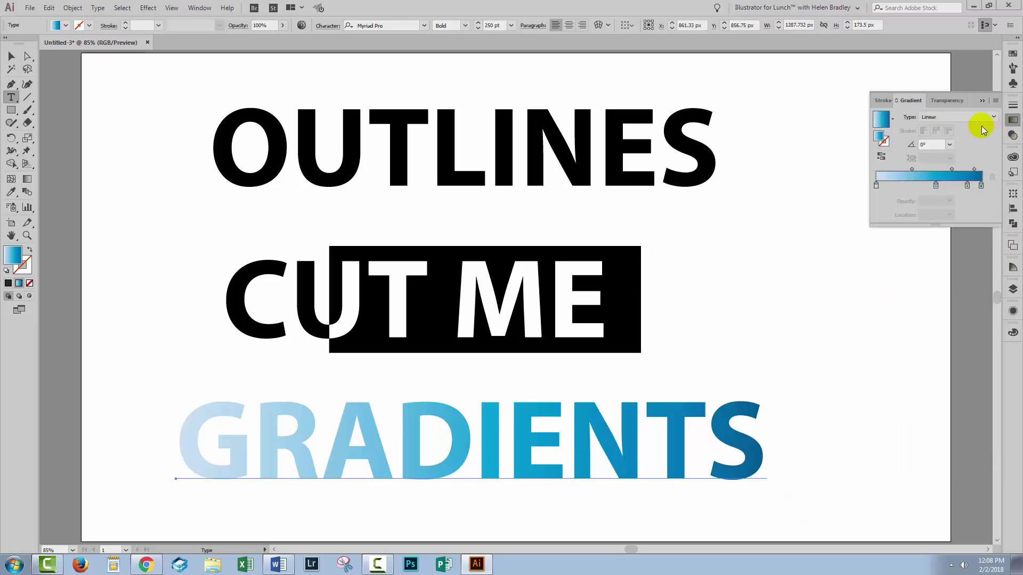
pyautogui.click(949, 144)
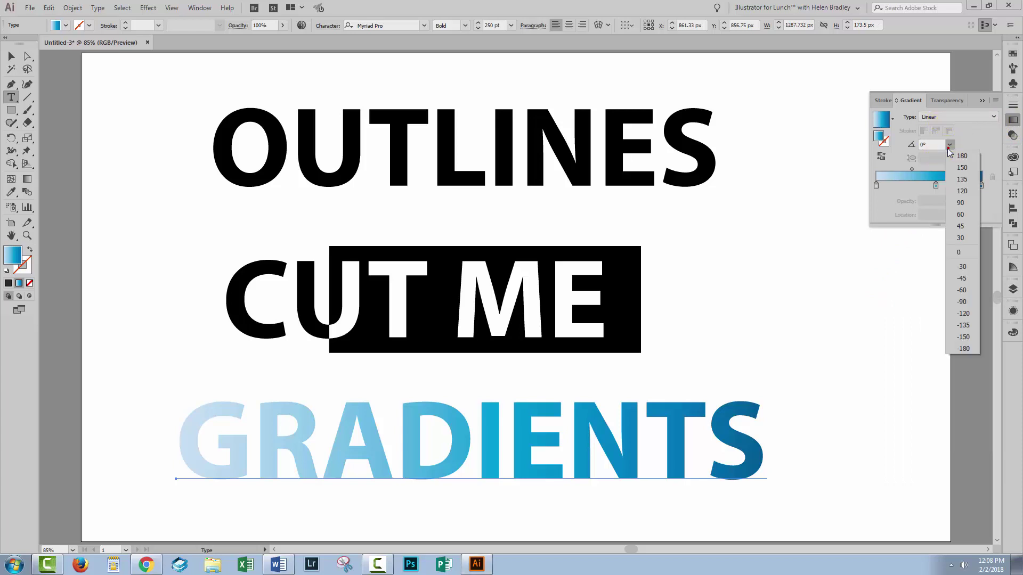
pyautogui.click(957, 192)
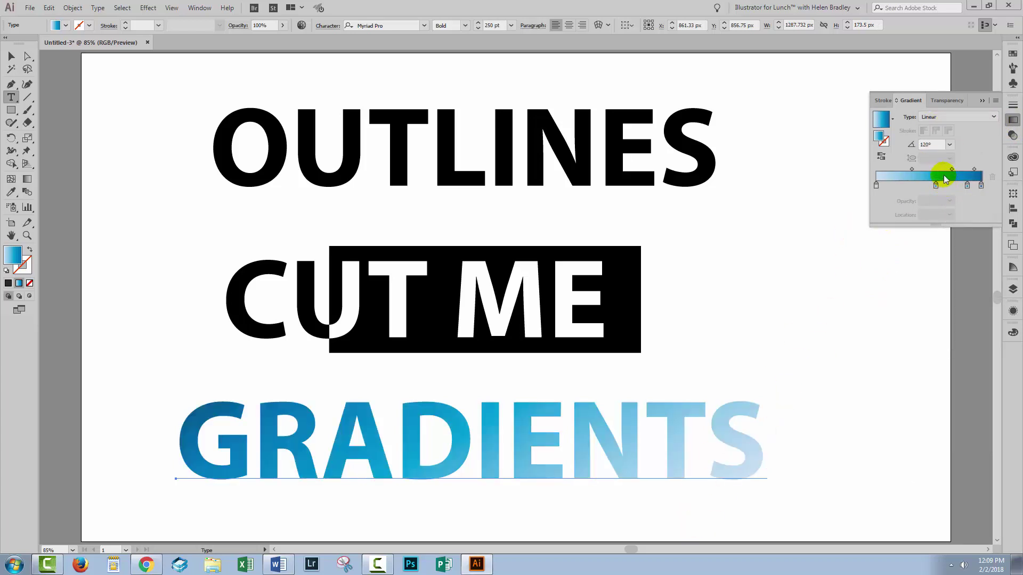
pyautogui.press('Escape')
pyautogui.click(152, 199)
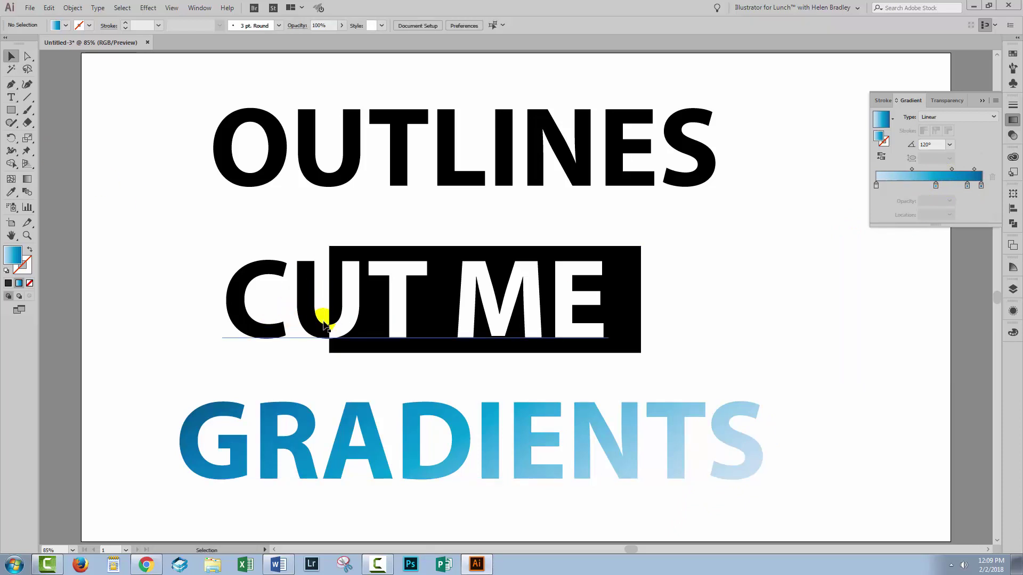
# Delete the last S of GRADIENTS so it reads GRADIENT, and collapse the Gradient panel
pyautogui.click(11, 97)
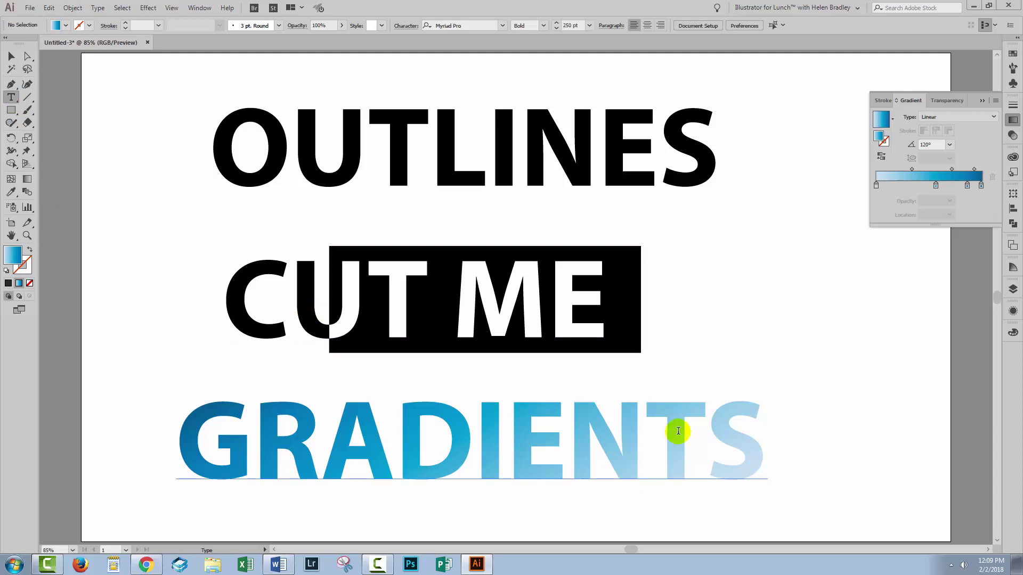
pyautogui.moveTo(707, 452); pyautogui.dragTo(766, 452)
pyautogui.press('BackSpace')
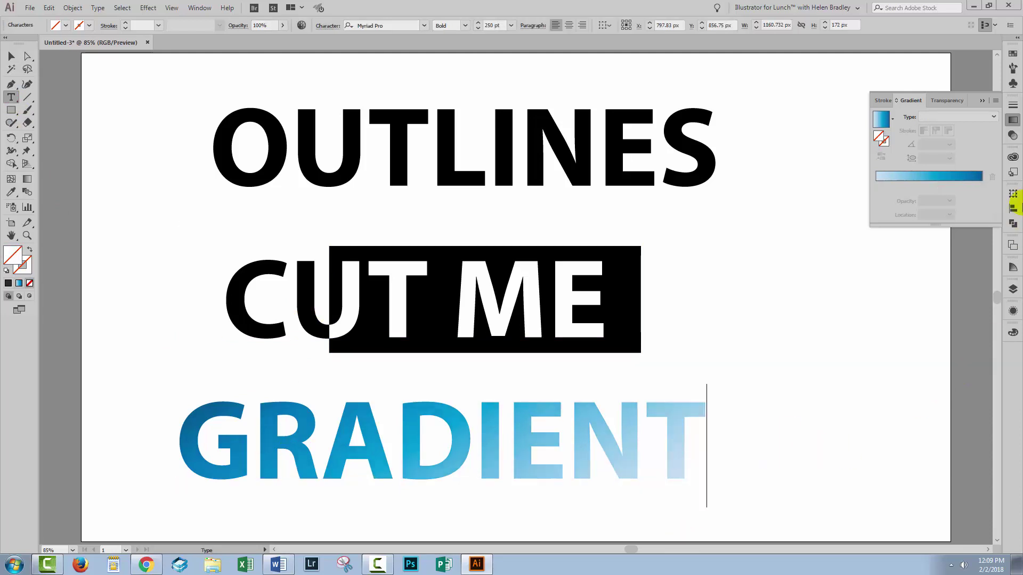
pyautogui.click(983, 100)
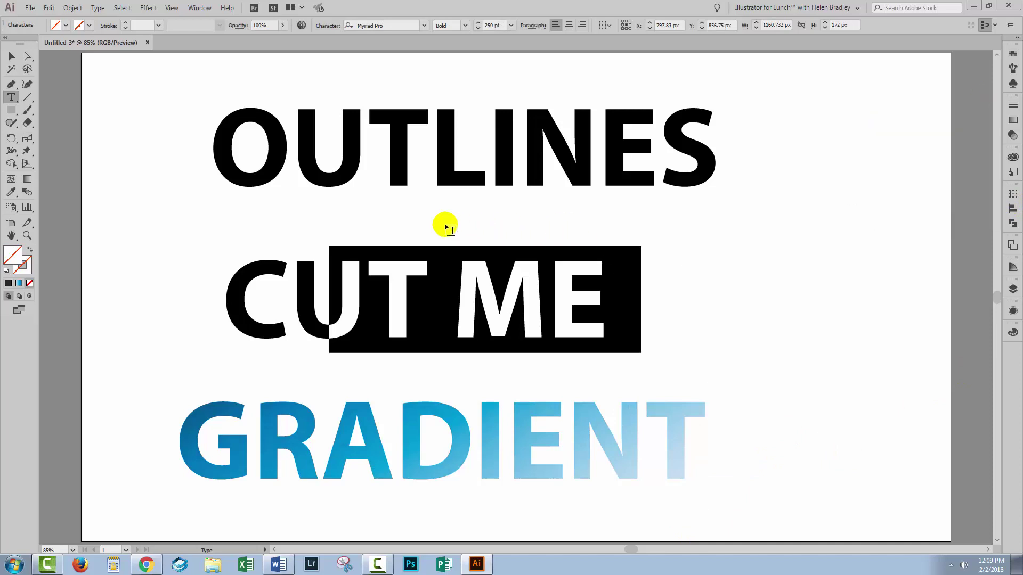